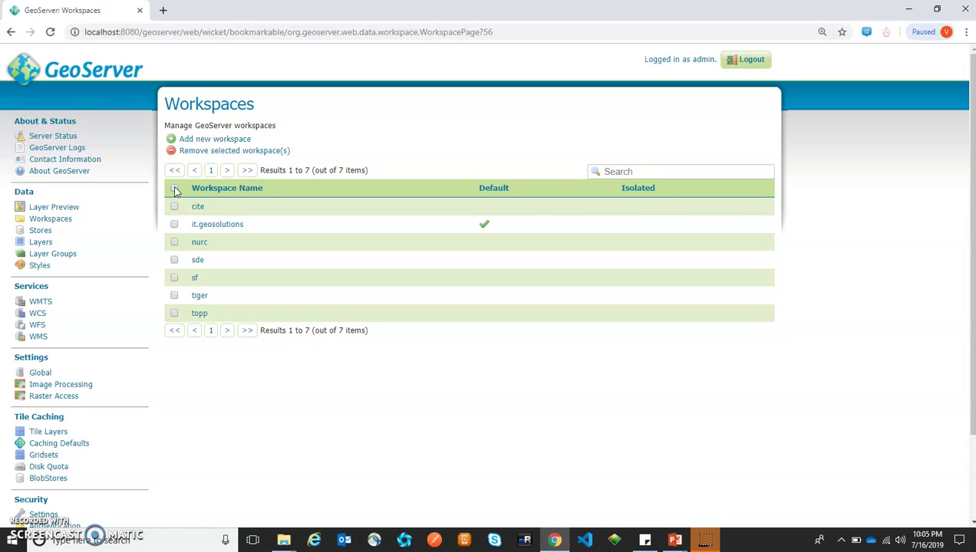
Select all seven workspaces, cancel the removal, and review the layers and layer groups lists
left_click(175, 190)
left_click(204, 153)
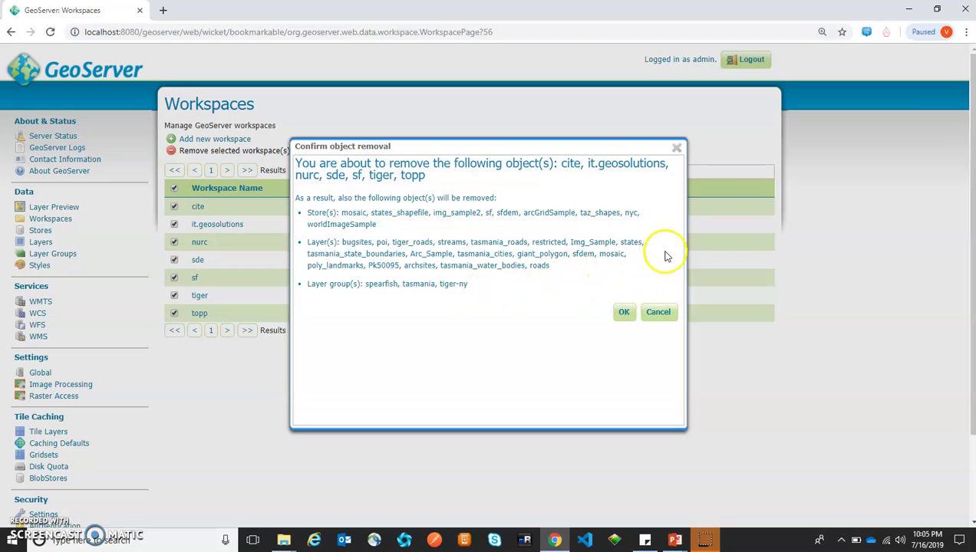
left_click(656, 316)
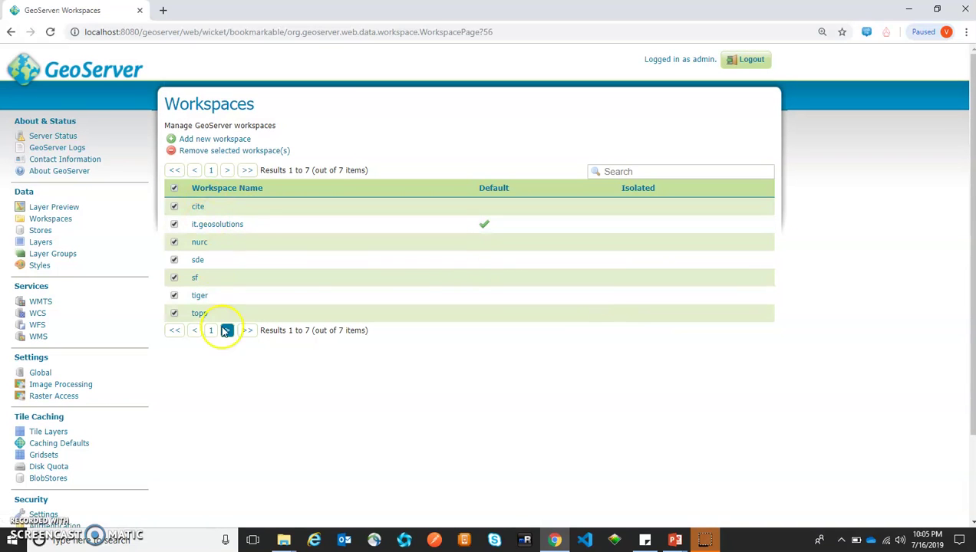
left_click(41, 242)
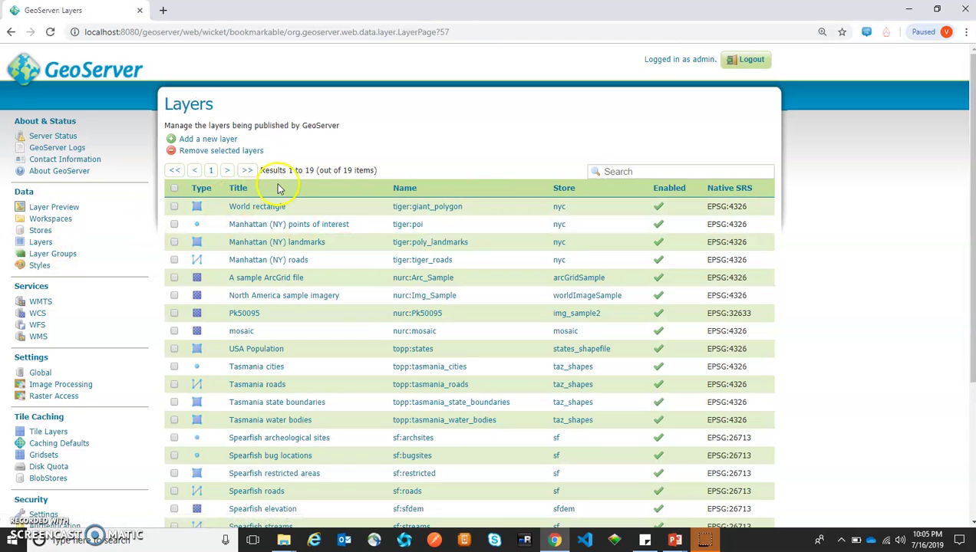
left_click(60, 256)
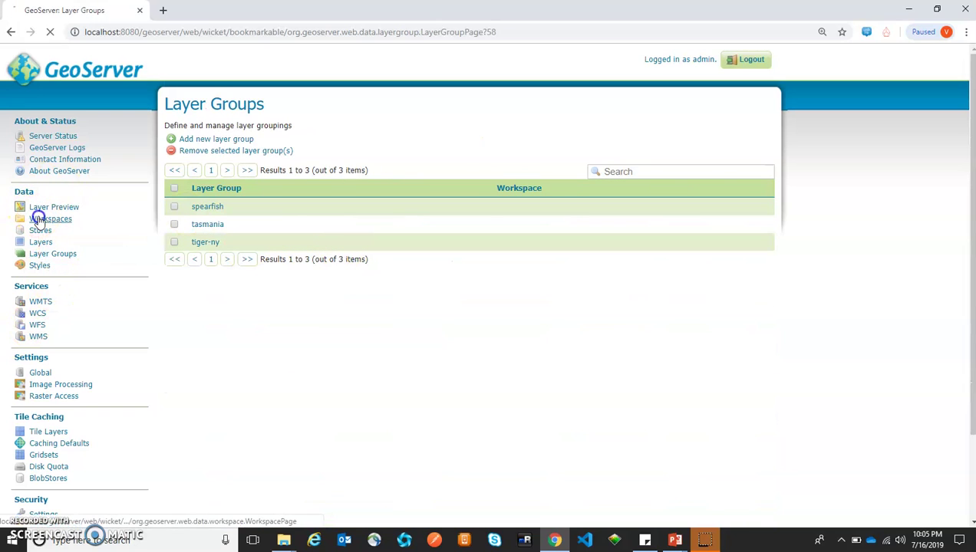
Remove all seven workspaces with their contents and confirm that no stores remain
left_click(38, 219)
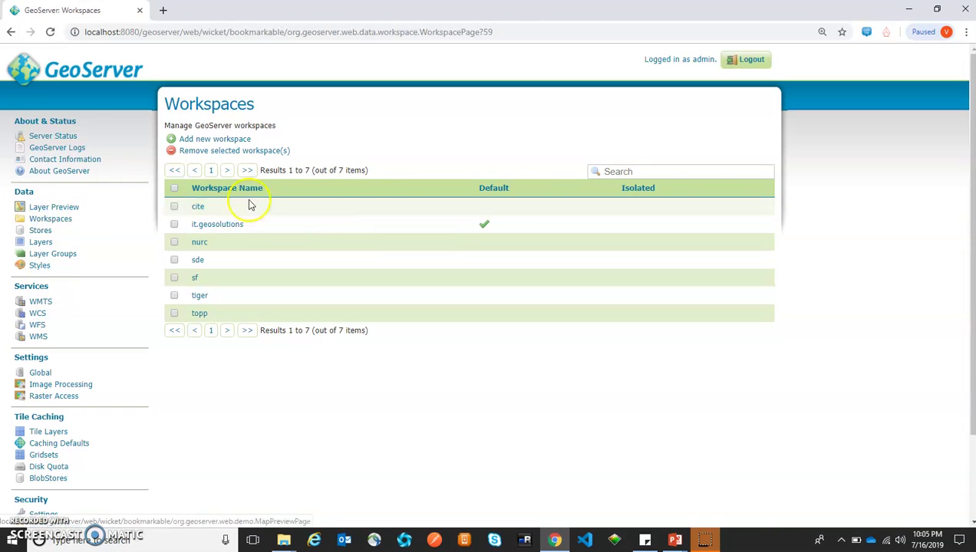
left_click(174, 189)
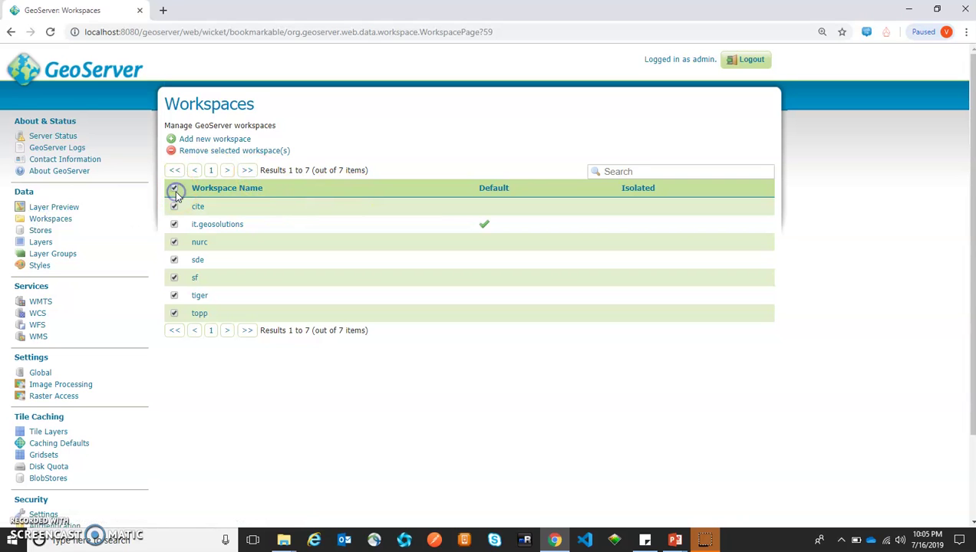
left_click(234, 152)
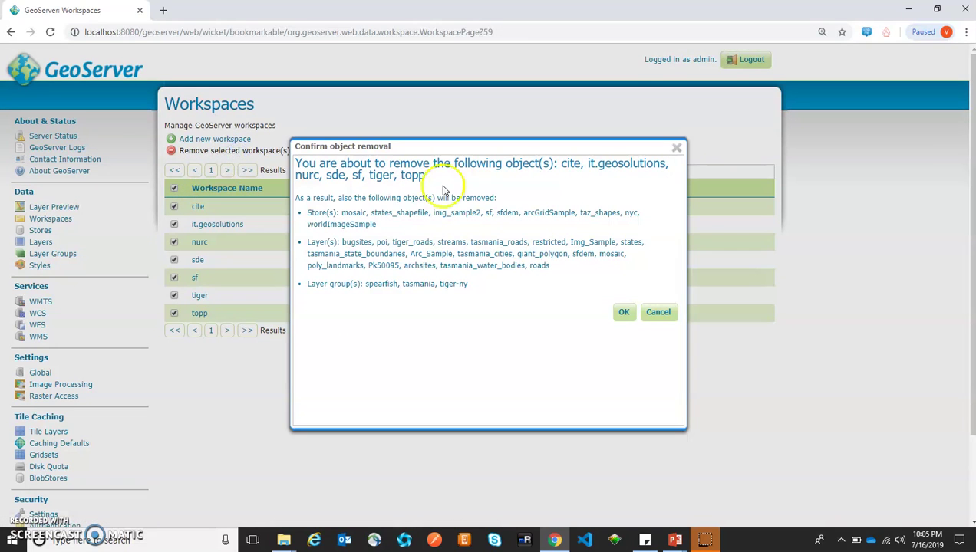
left_click(622, 313)
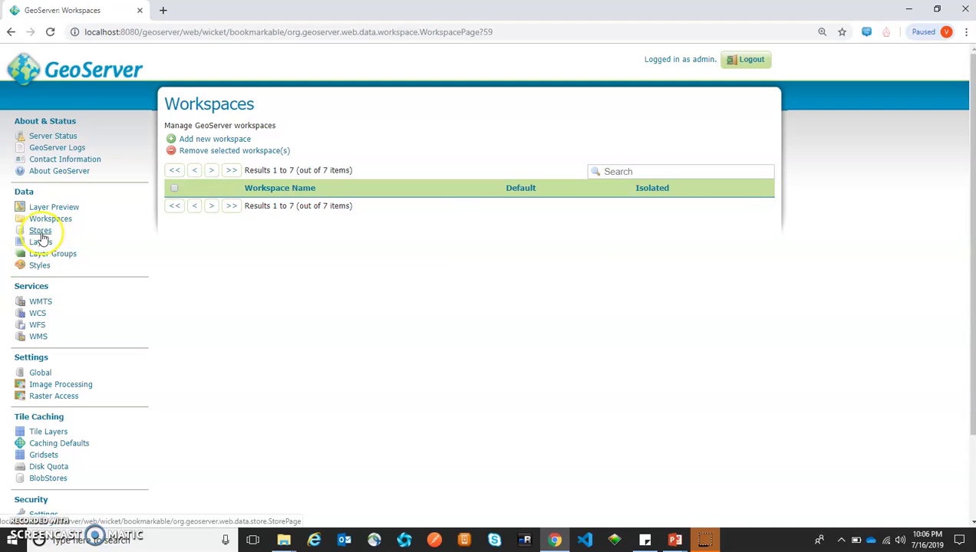
left_click(41, 233)
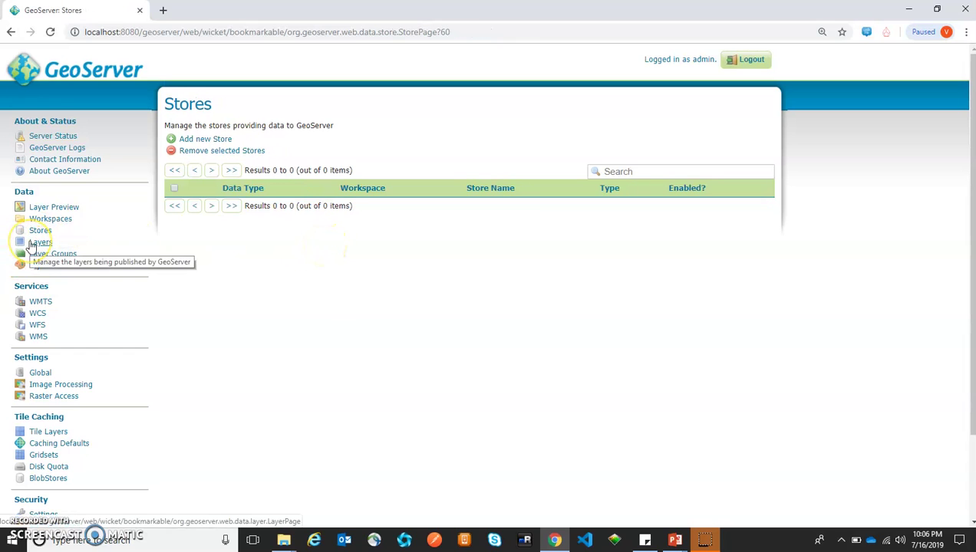
left_click(34, 242)
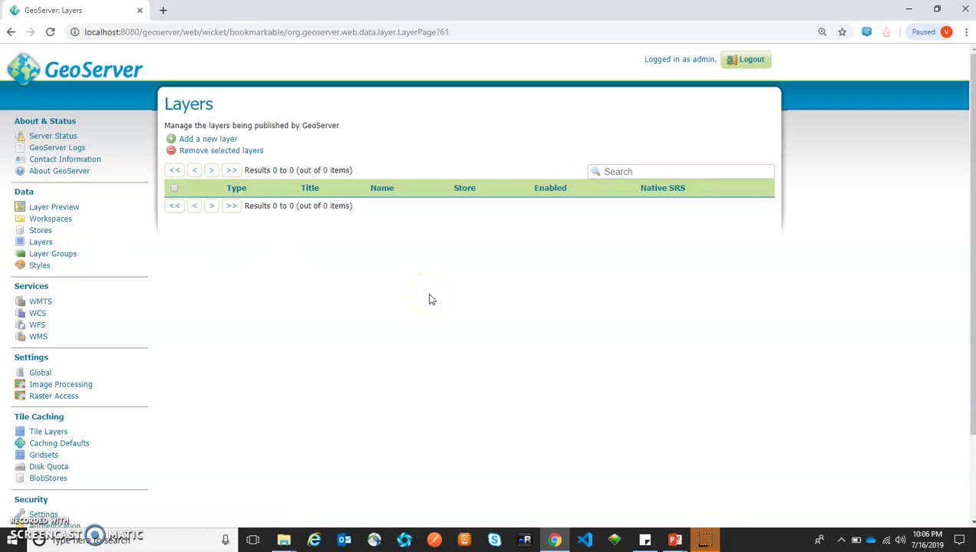
left_click(52, 257)
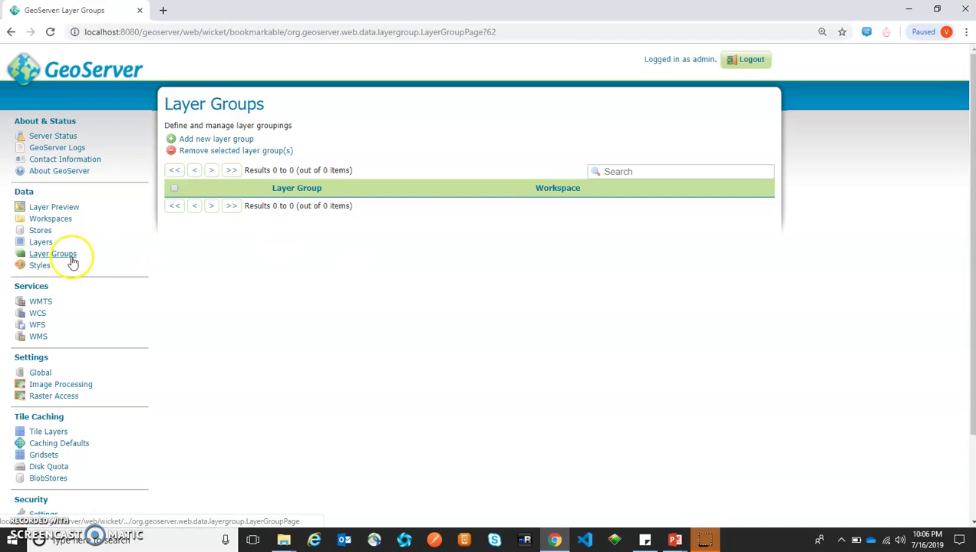
left_click(40, 266)
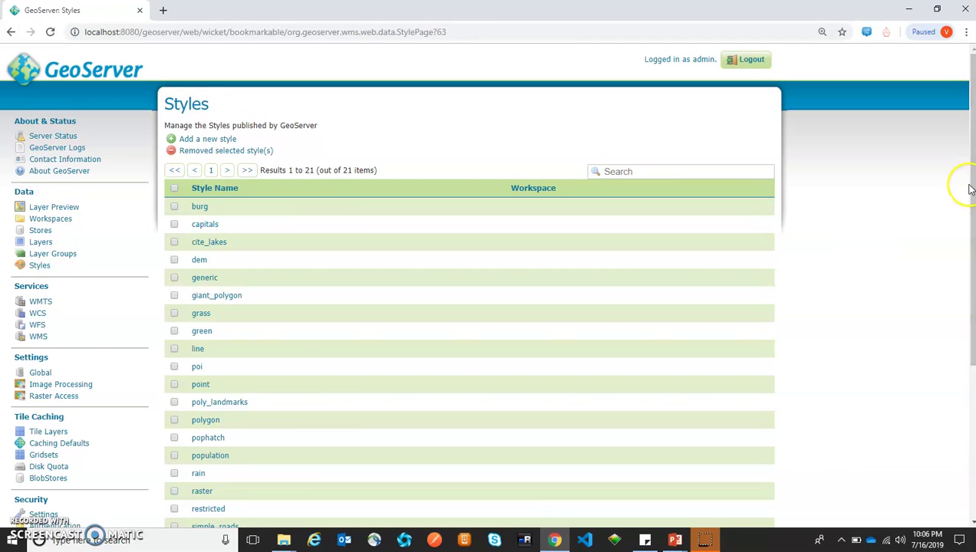
left_click_drag(971, 191, 954, 246)
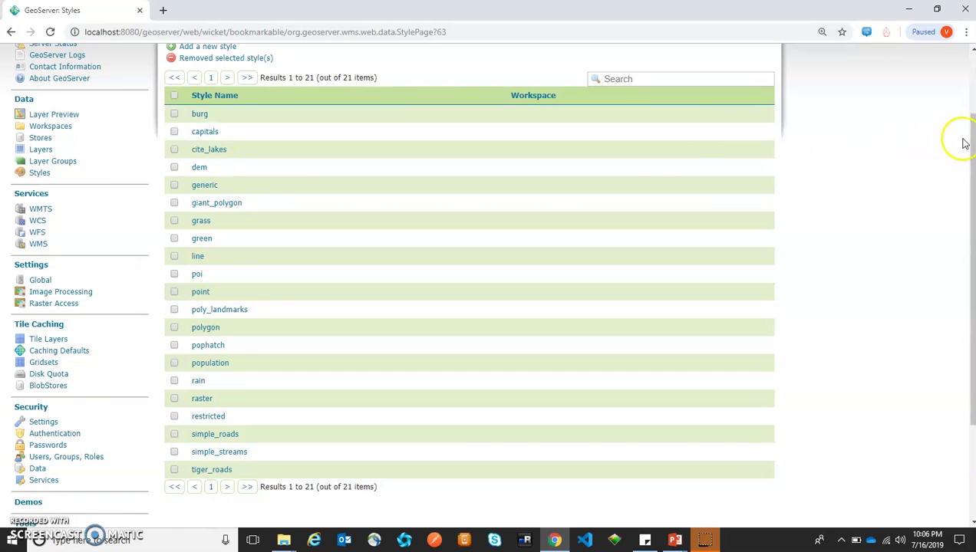
scroll(964, 144, "up", 1)
scroll(959, 104, "up", 1)
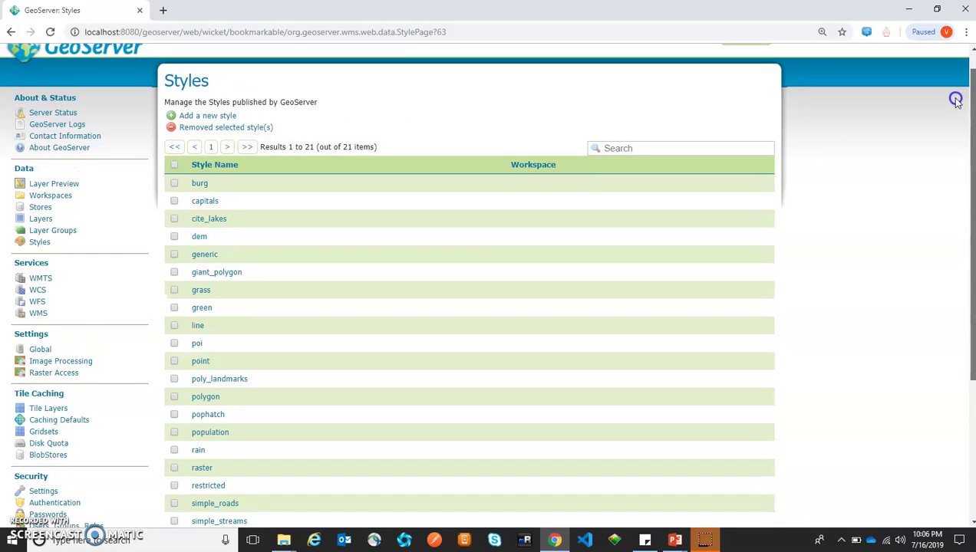
left_click(48, 196)
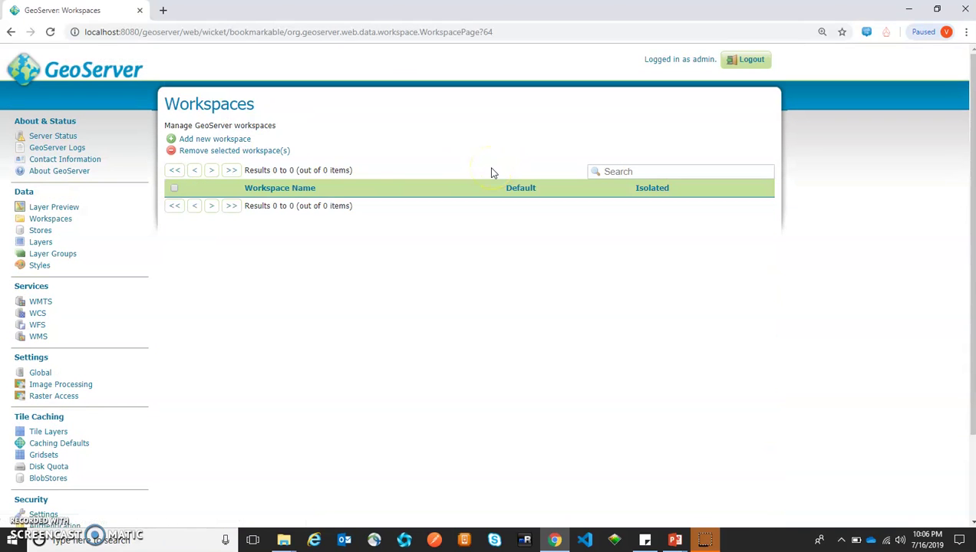
Enter WS_Test as the new workspace name and submit it without a namespace URI
left_click(210, 143)
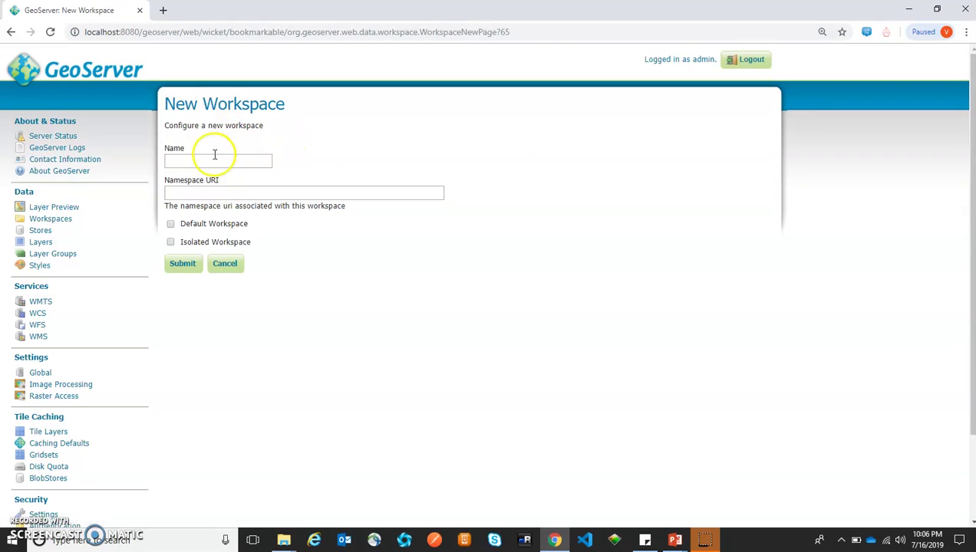
left_click(214, 154)
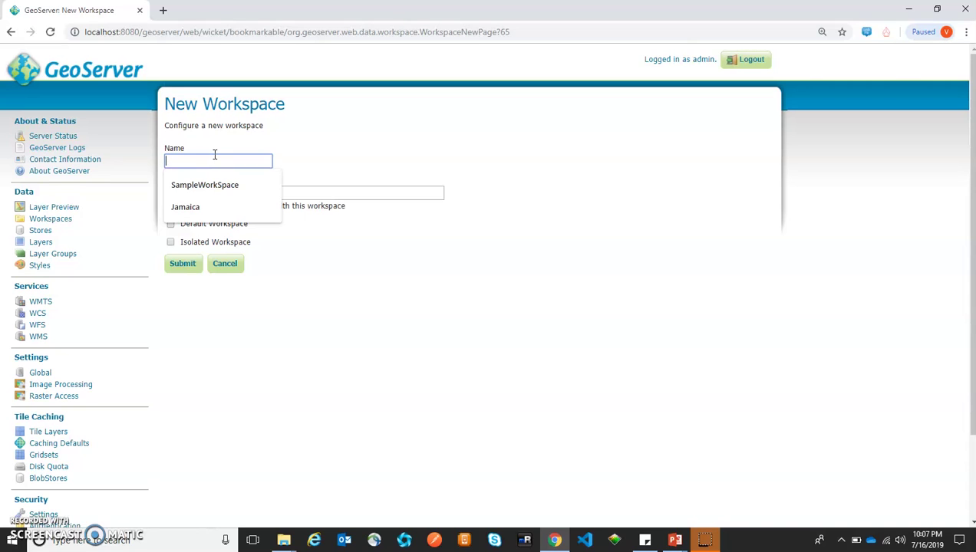
type("Samp")
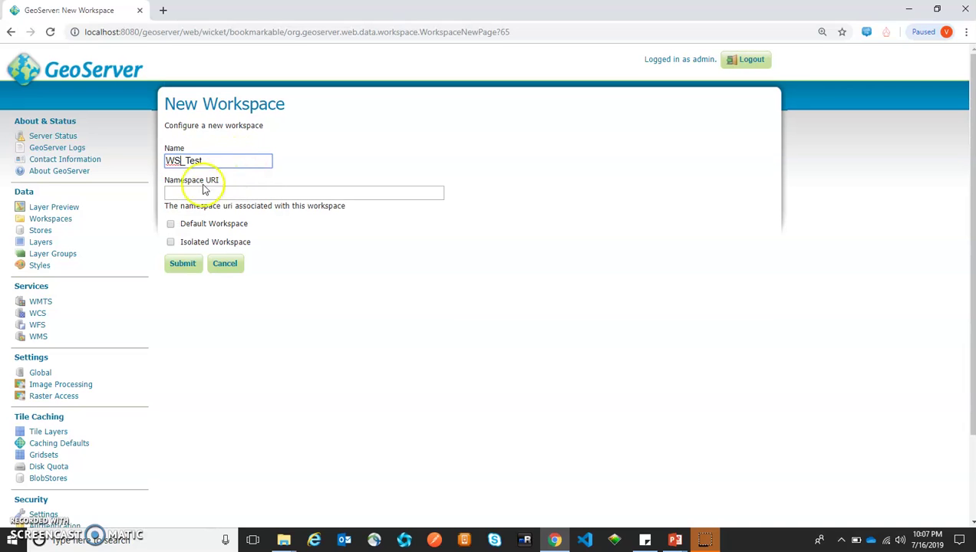
left_click(197, 192)
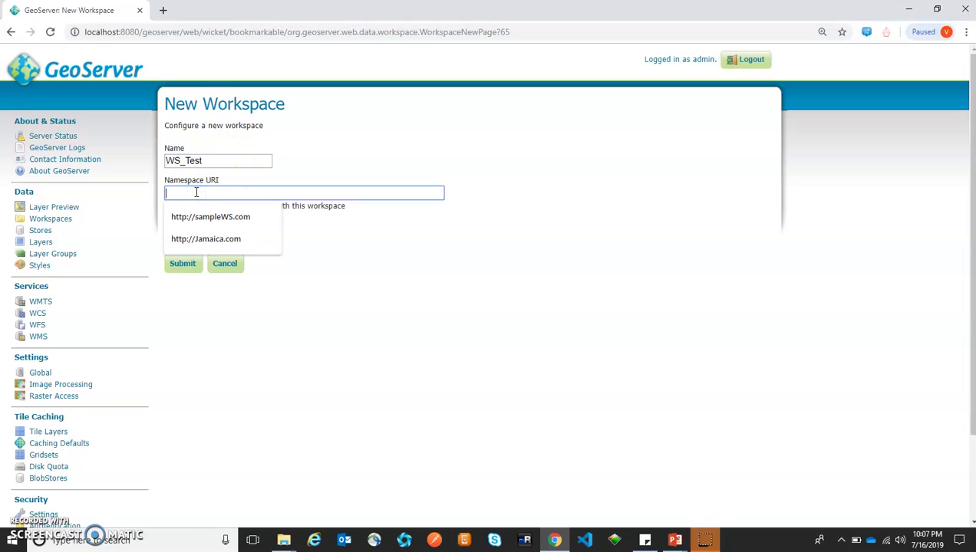
left_click(246, 161)
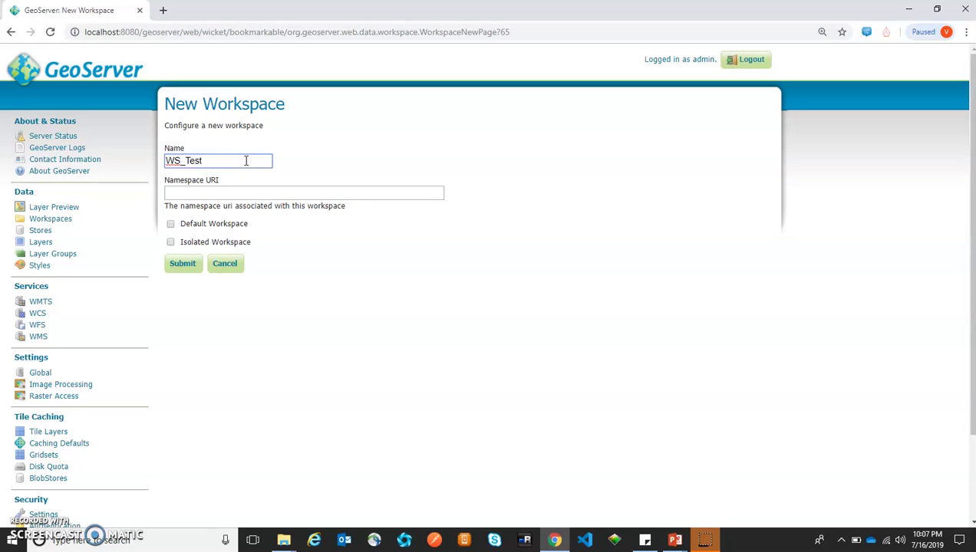
left_click(179, 261)
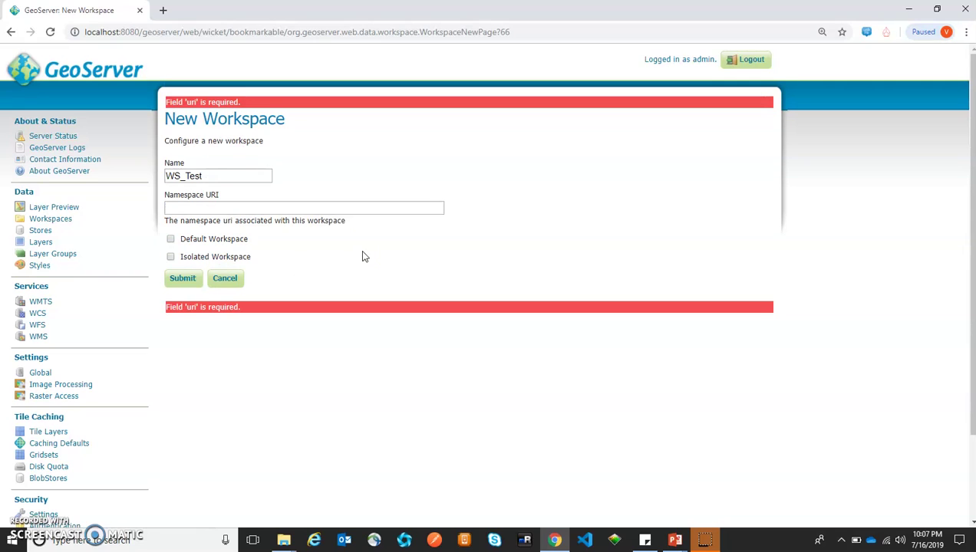
left_click(294, 204)
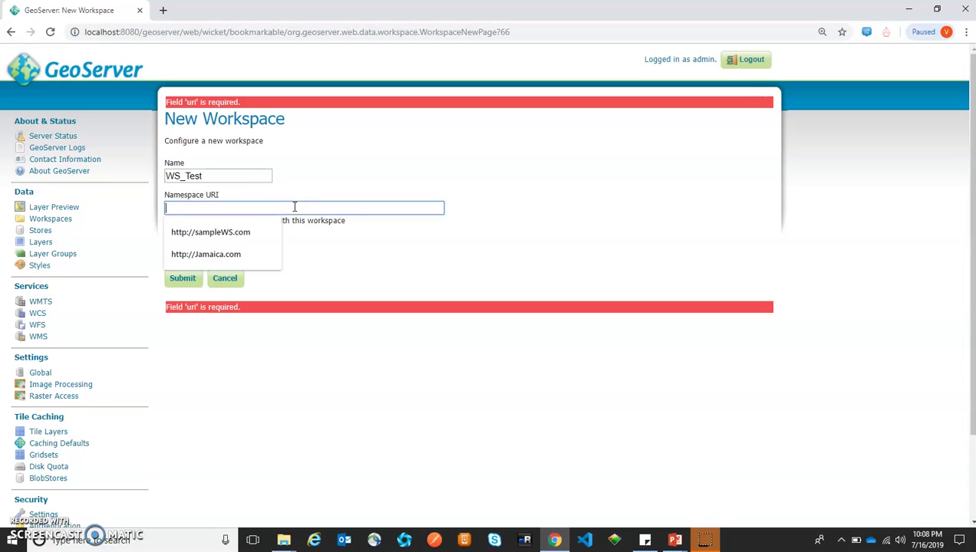
type("http://")
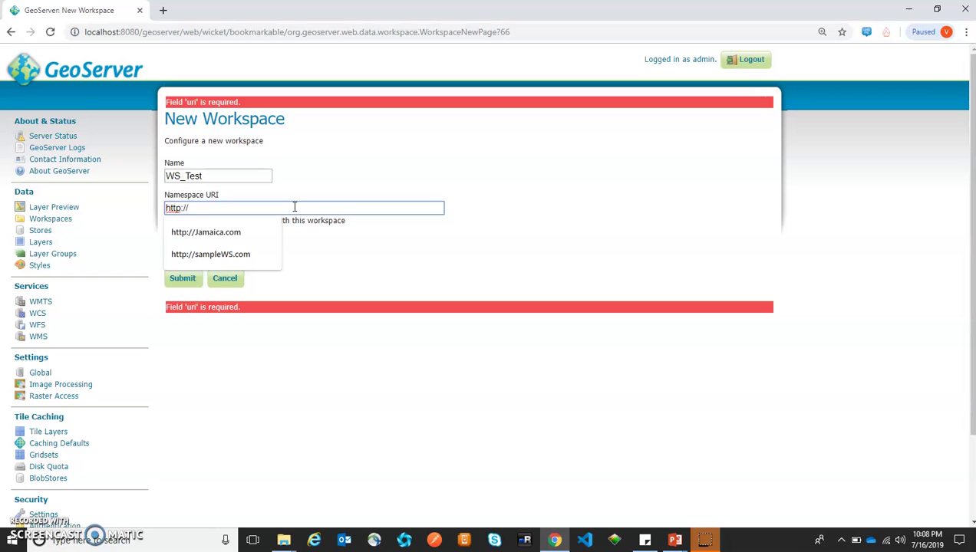
type("t")
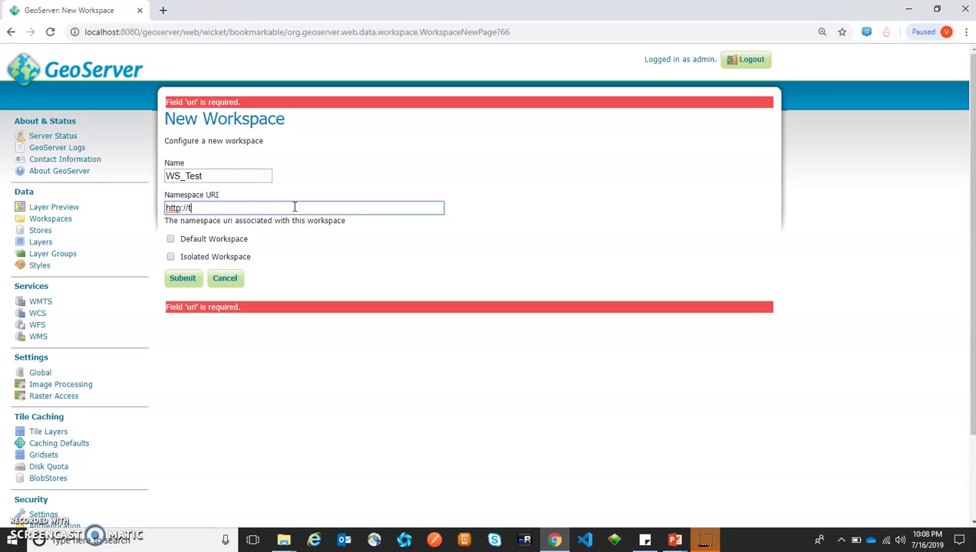
type("estproject.com")
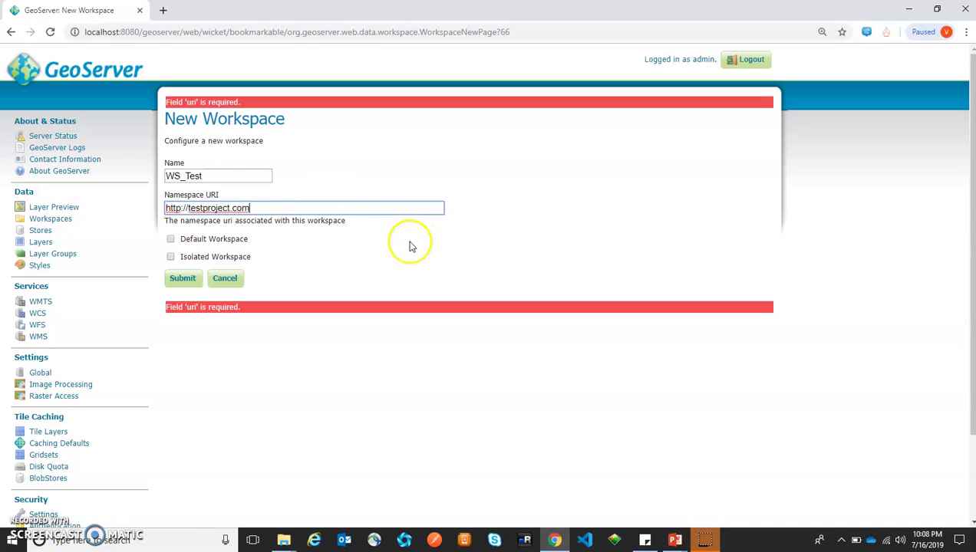
left_click(239, 174)
left_click(317, 203)
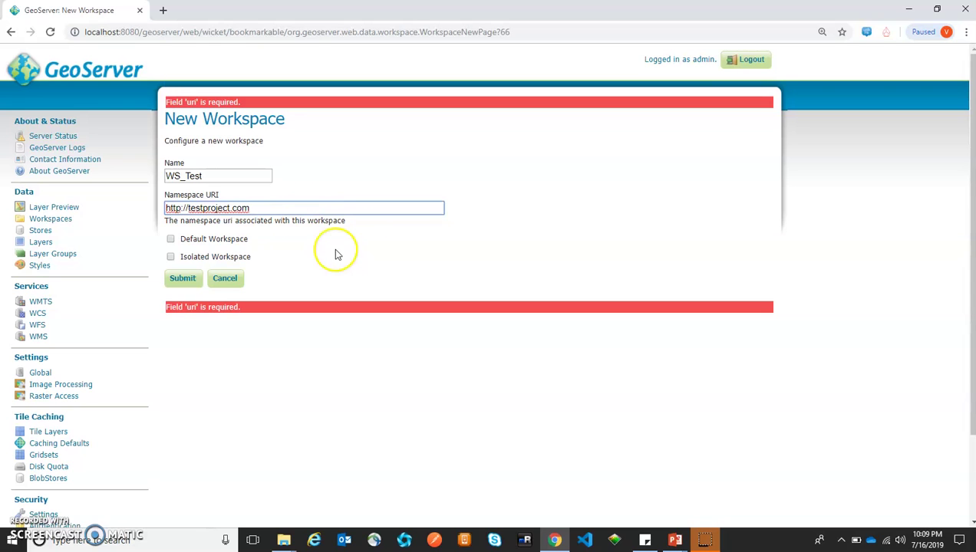
left_click(175, 284)
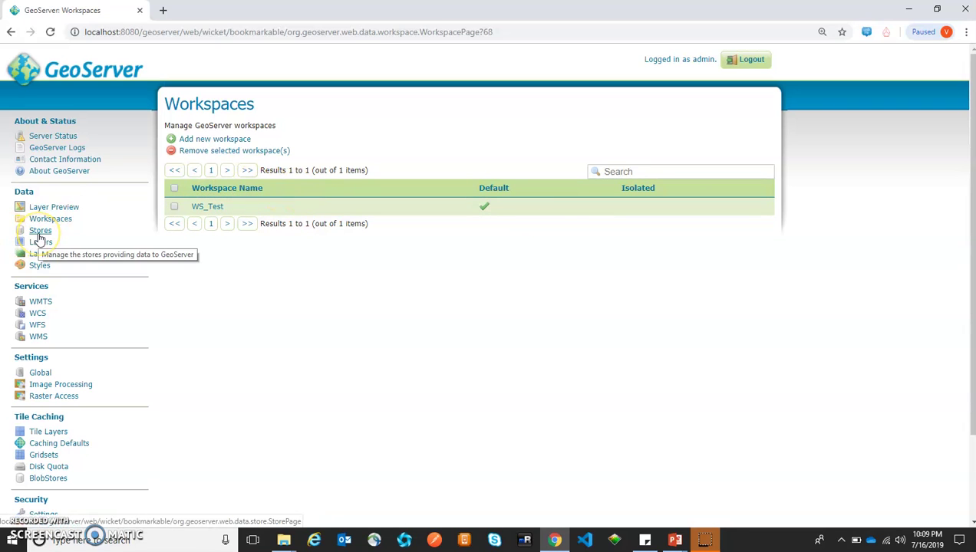
From the Stores list, start adding a new data store
left_click(39, 233)
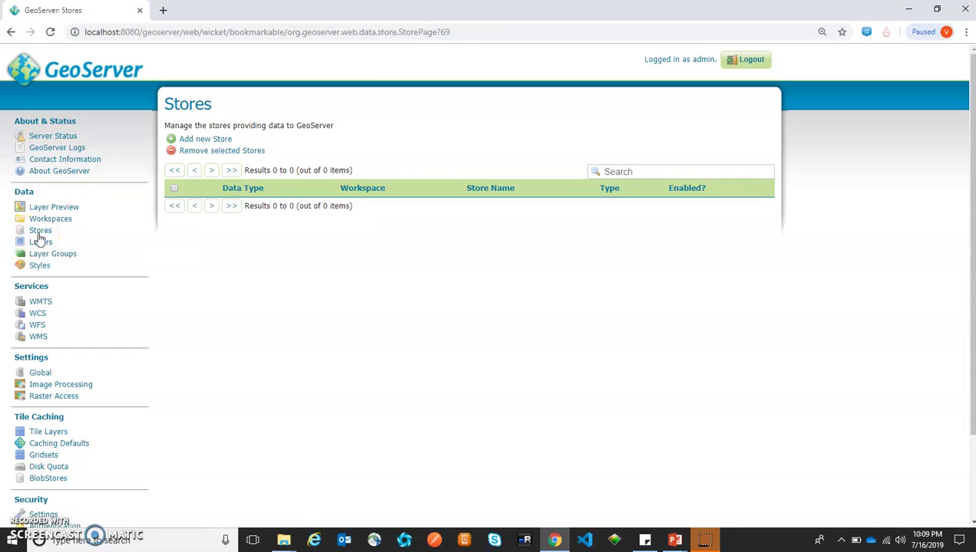
left_click(206, 143)
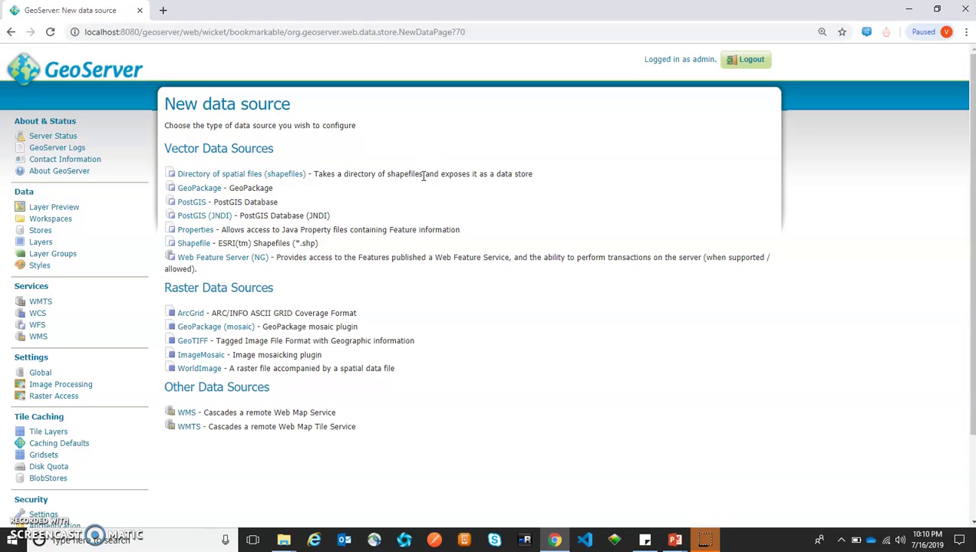
Copy the data directory path from Server Status and open it through the Windows Run prompt
middle_click(40, 137)
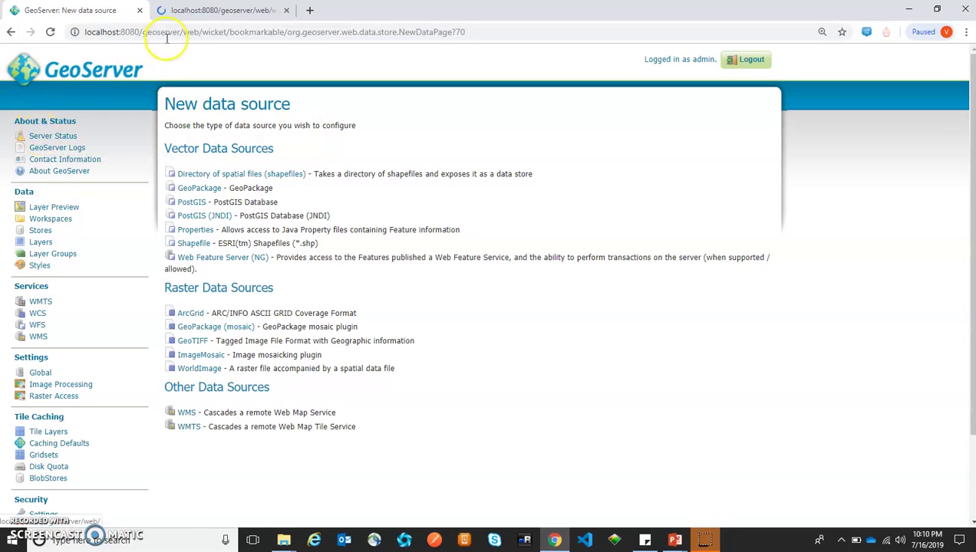
left_click(201, 9)
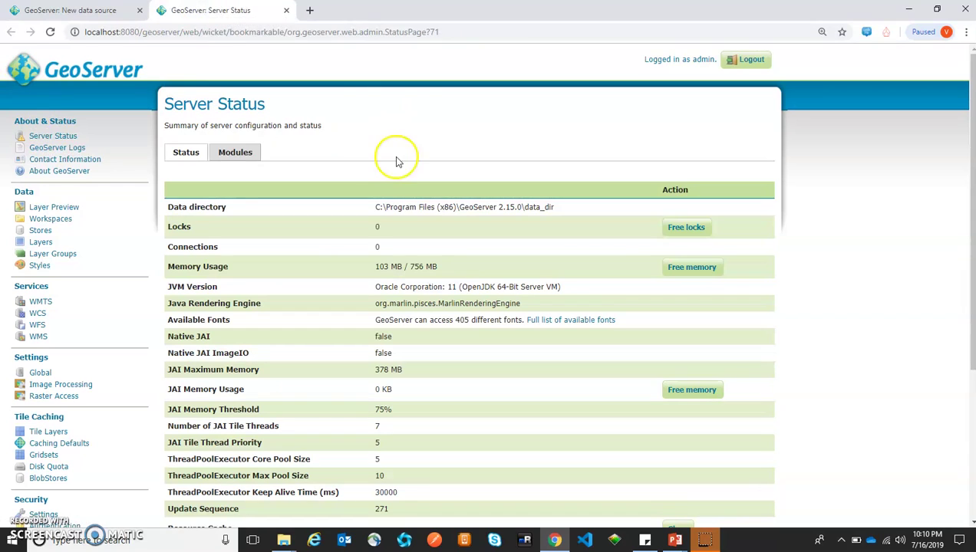
left_click_drag(382, 218, 565, 214)
key("ctrl+c")
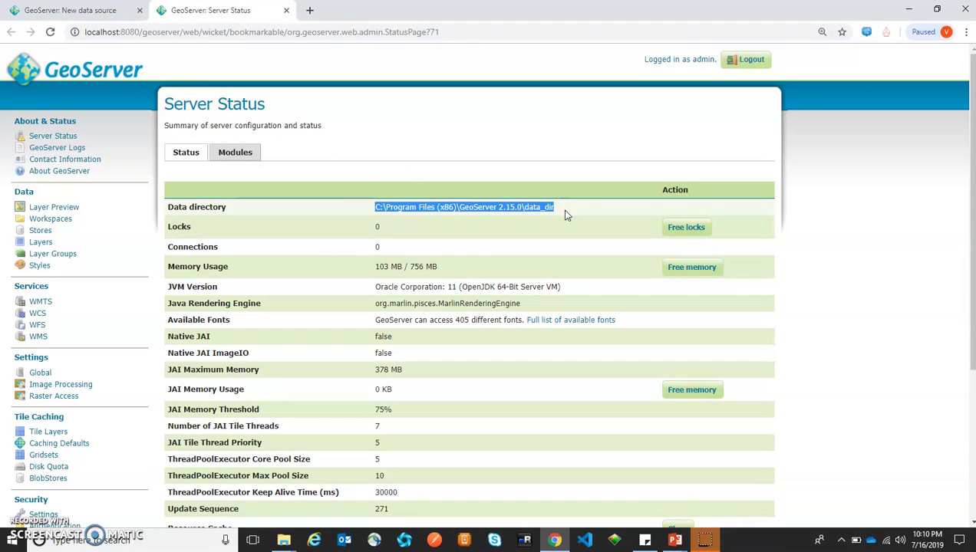
key("super+r")
key("ctrl+v")
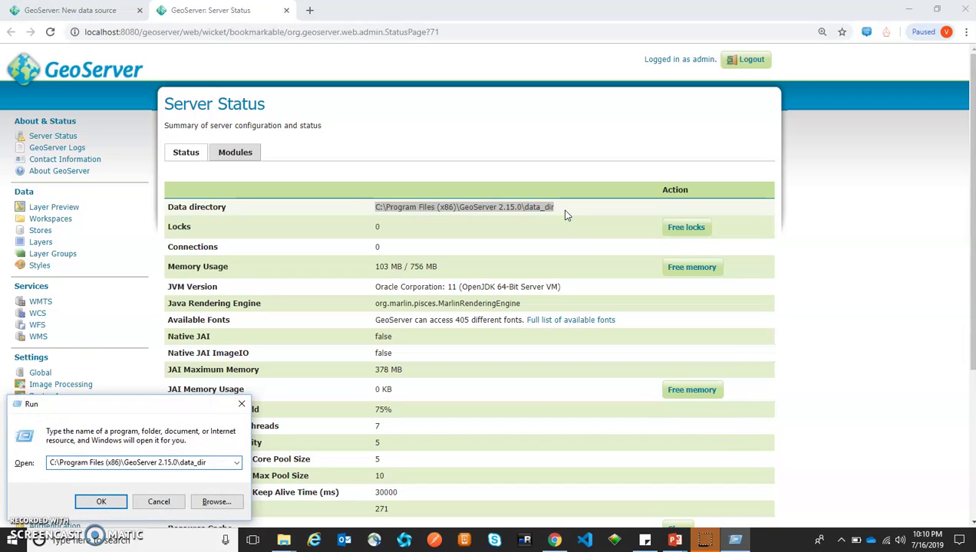
key("Return")
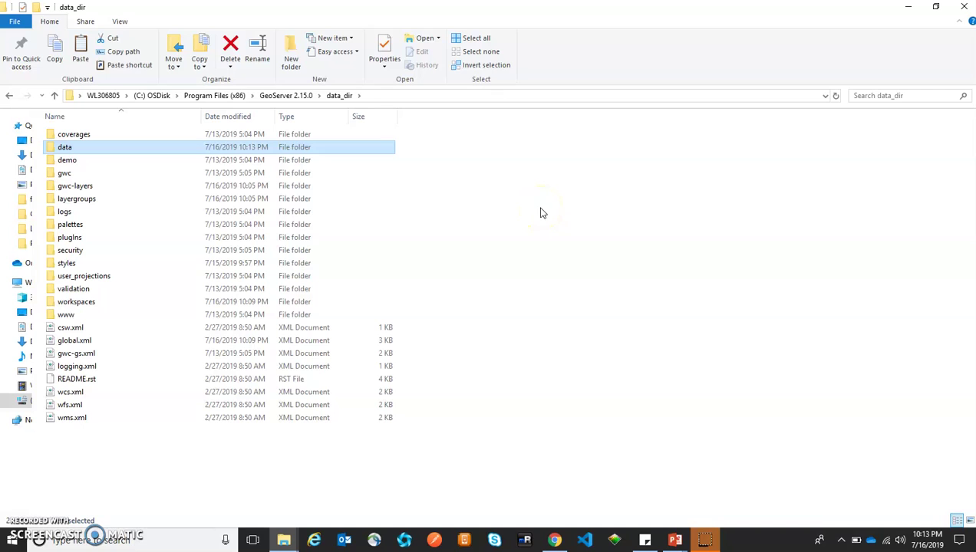
Open the data folder and look inside nyc before returning to data
key("Down")
key("Up")
key("Return")
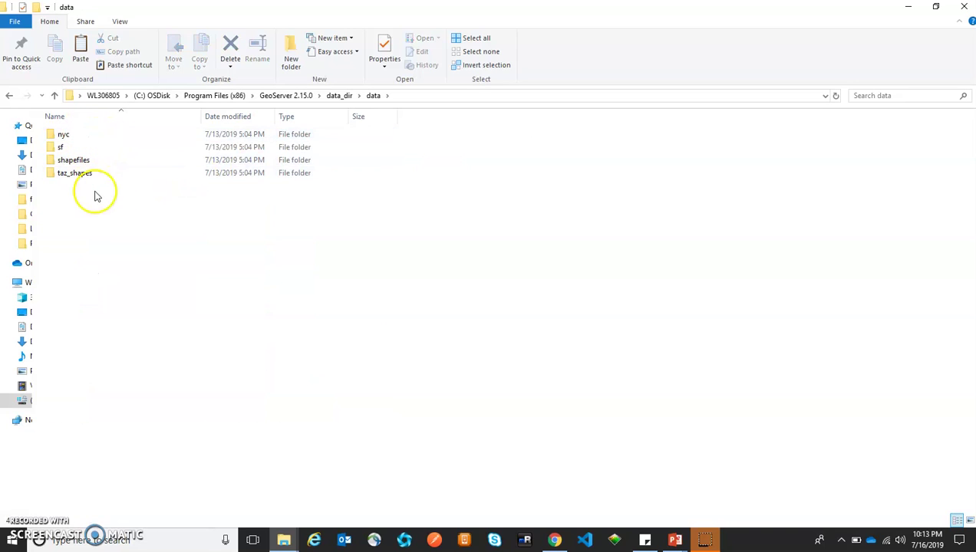
double_click(69, 137)
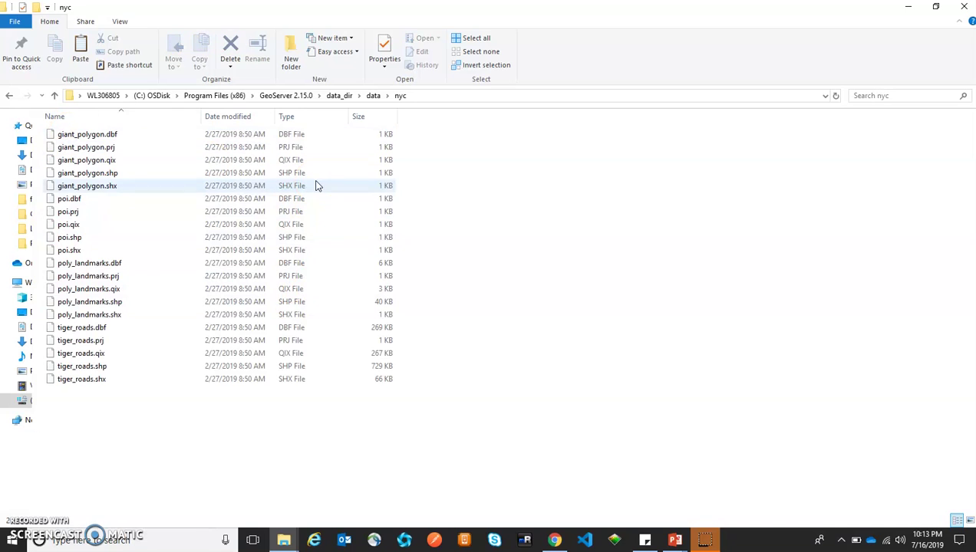
left_click(373, 96)
Create a new folder named test inside data_dir\data
right_click(202, 298)
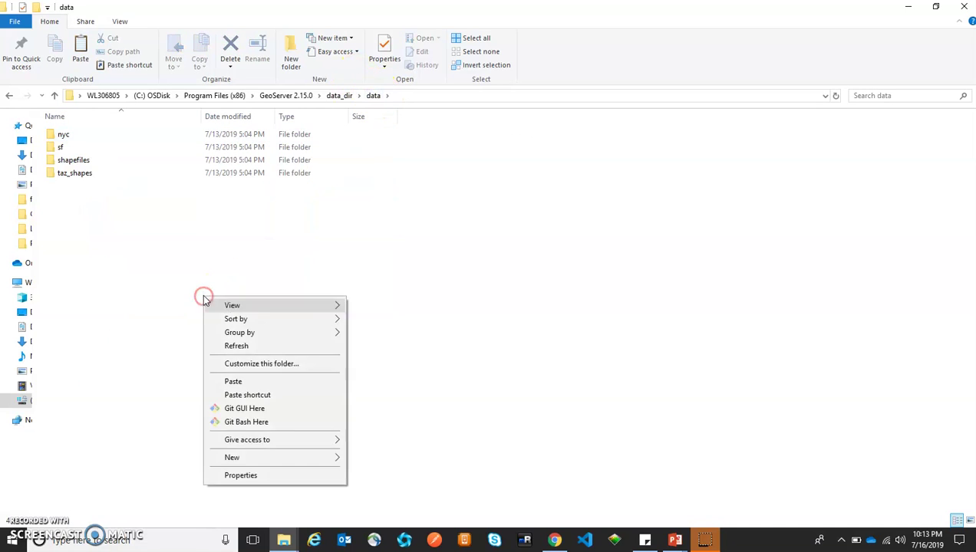
mouse_move(294, 461)
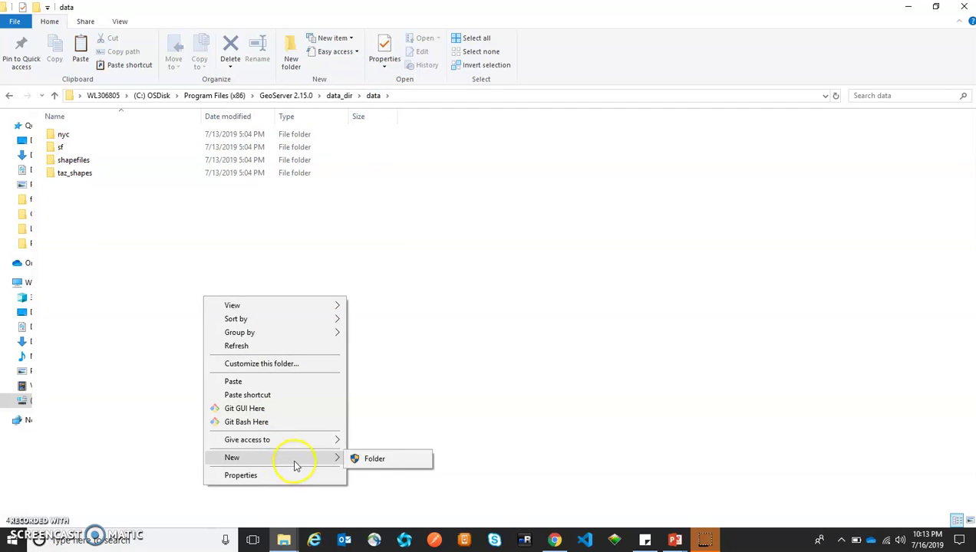
left_click(375, 459)
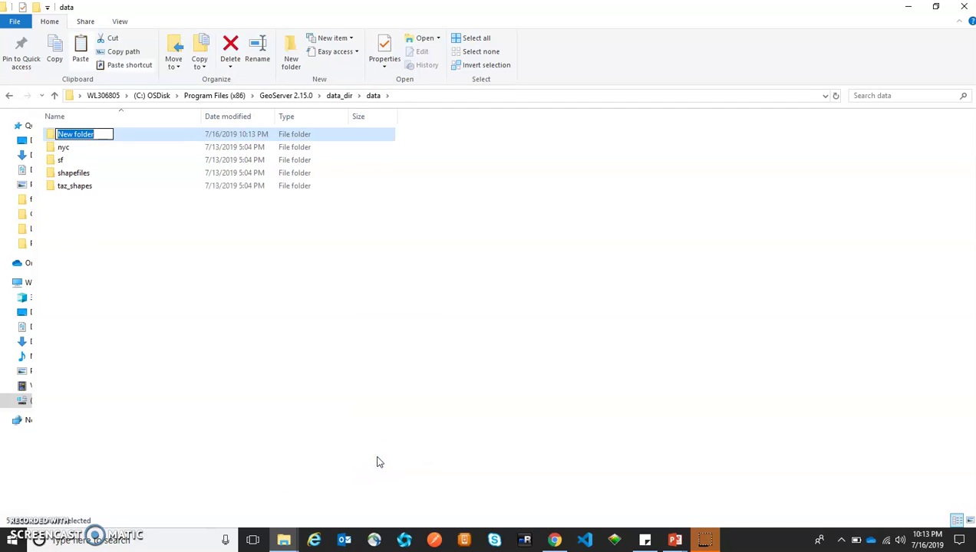
type("test")
key("Return")
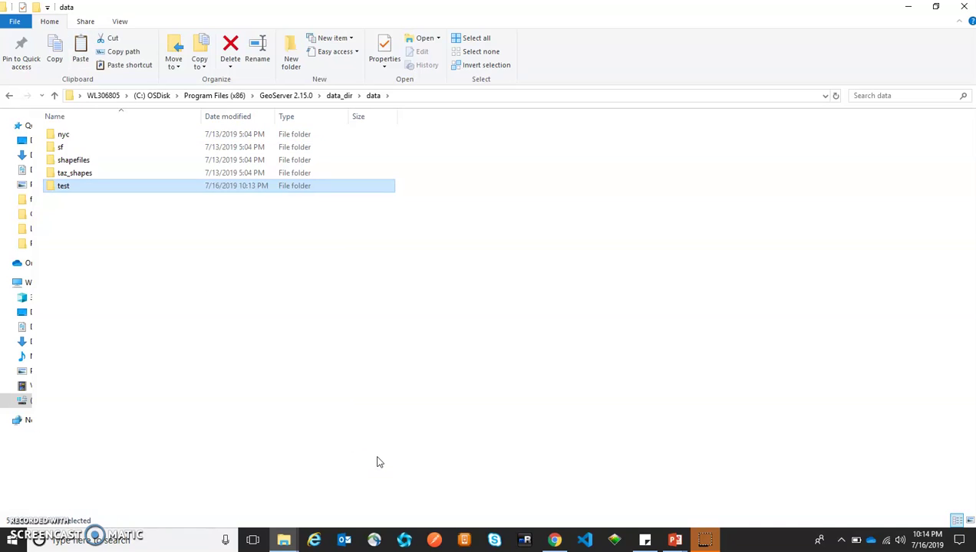
Open the nyc folder and select all 20 shapefile files
key("Up")
key("Up")
key("Up")
key("Up")
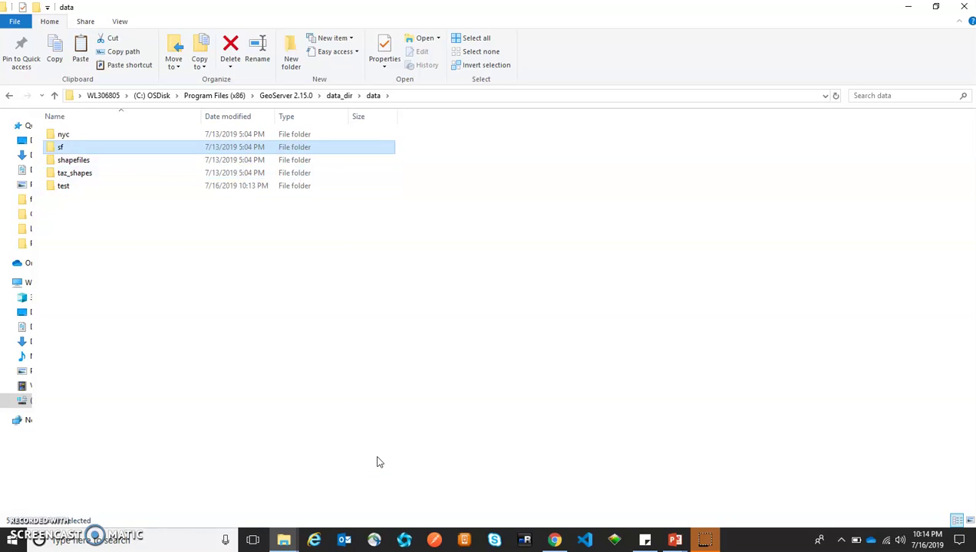
key("Return")
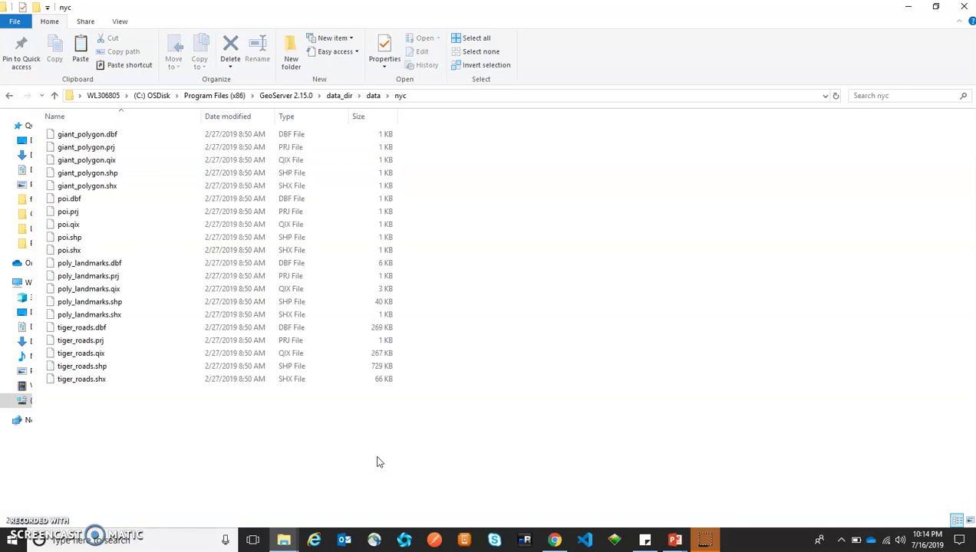
key("ctrl+a")
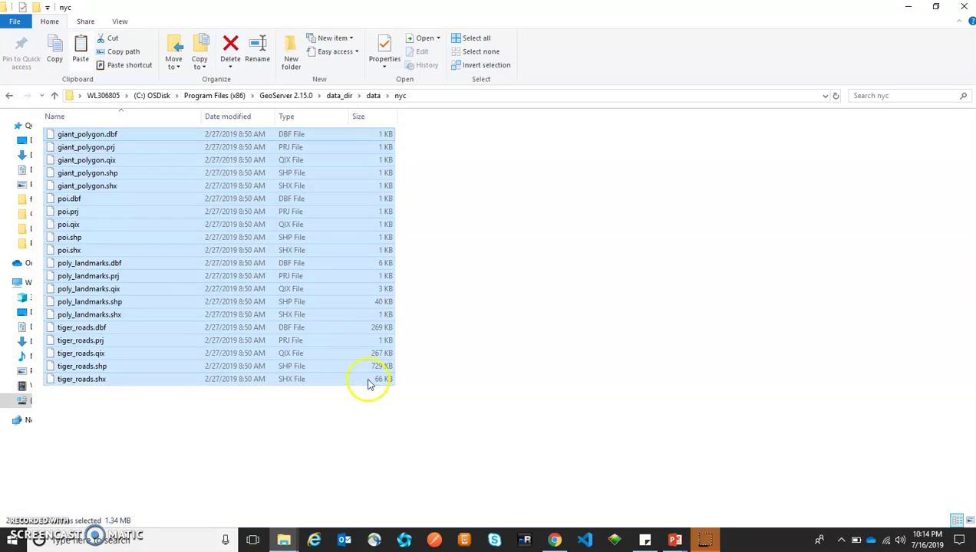
Paste the nyc shapefiles into data\test, granting administrator permission for all items
left_click(374, 96)
mouse_move(72, 203)
left_mouse_down()
mouse_move(76, 174)
mouse_move(74, 186)
left_mouse_up()
double_click(73, 187)
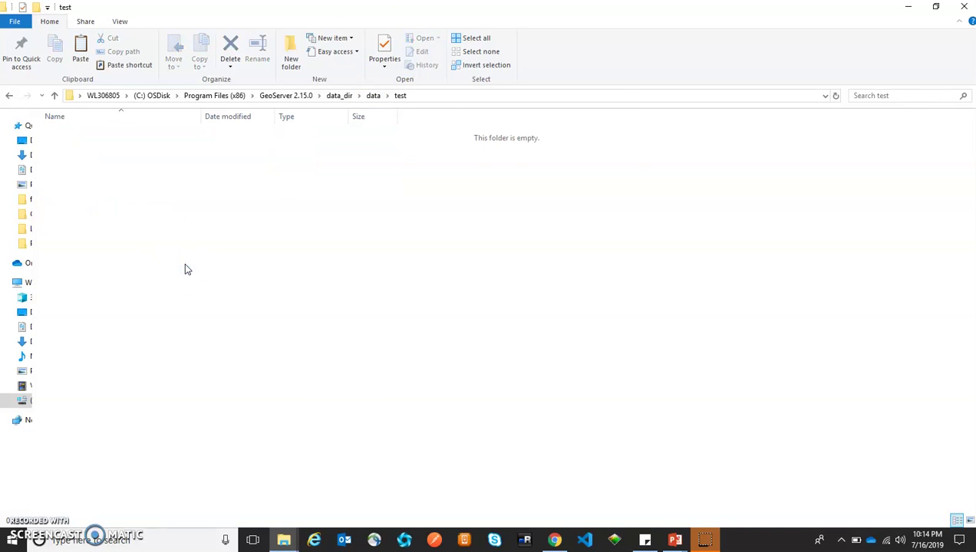
key("ctrl+v")
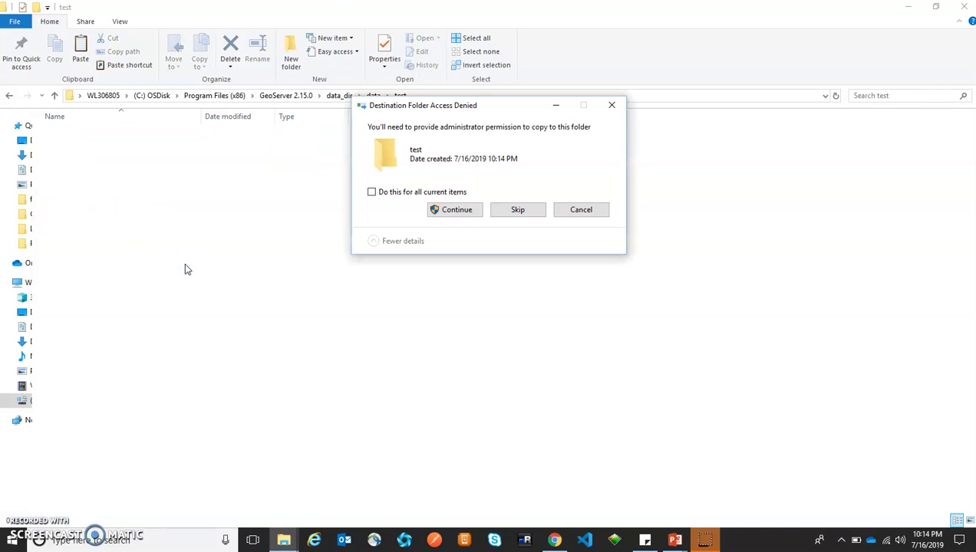
left_click(463, 210)
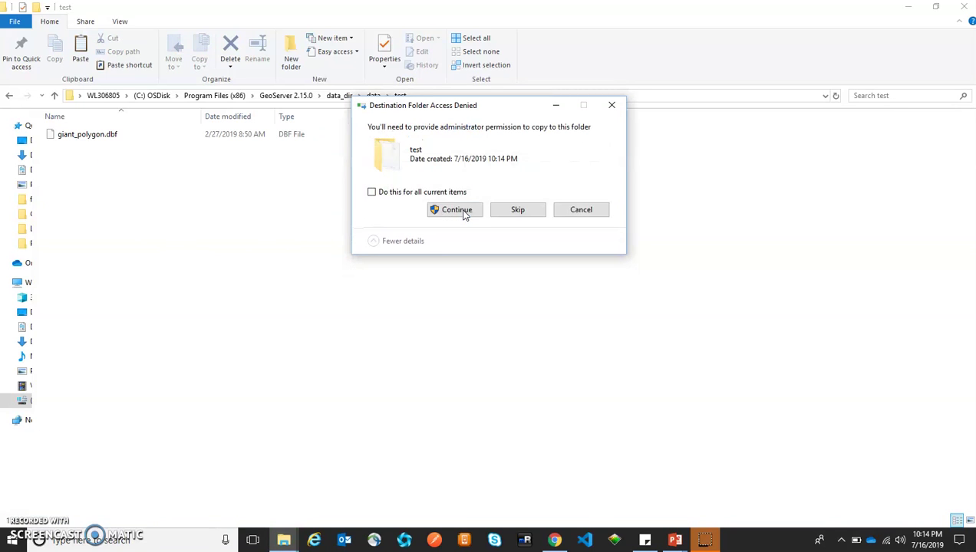
left_click(421, 193)
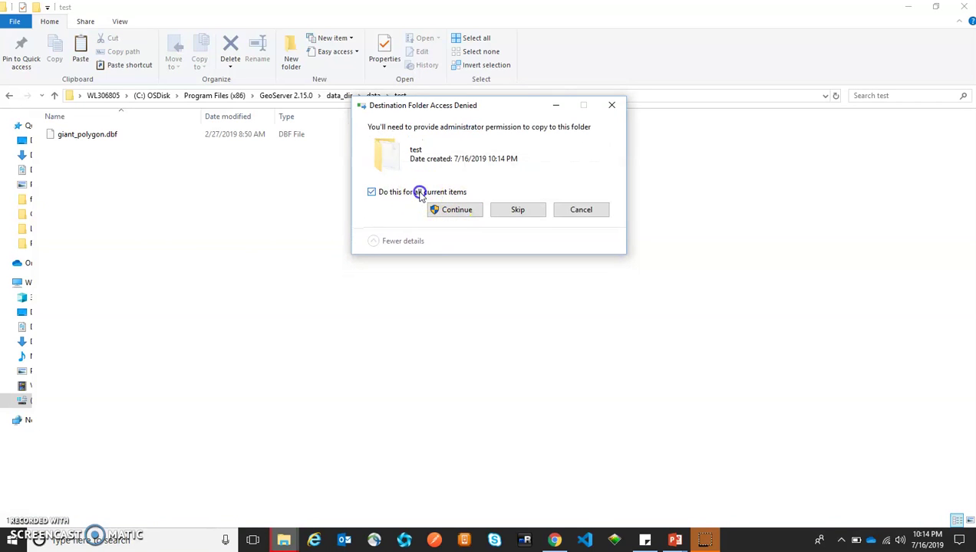
left_click(456, 211)
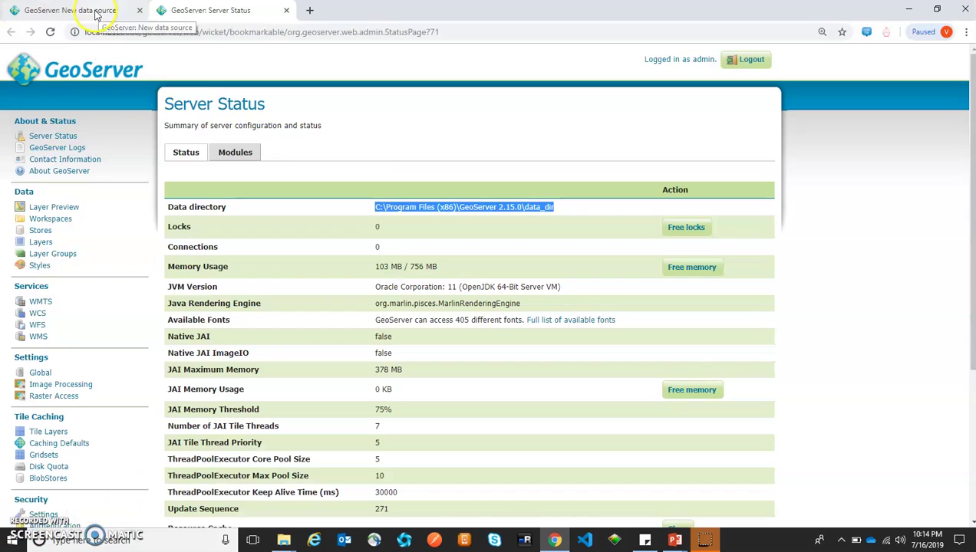
Start a Directory of spatial files store named DS_test, described 'Data Source of Test', and browse for its folder
left_click(93, 11)
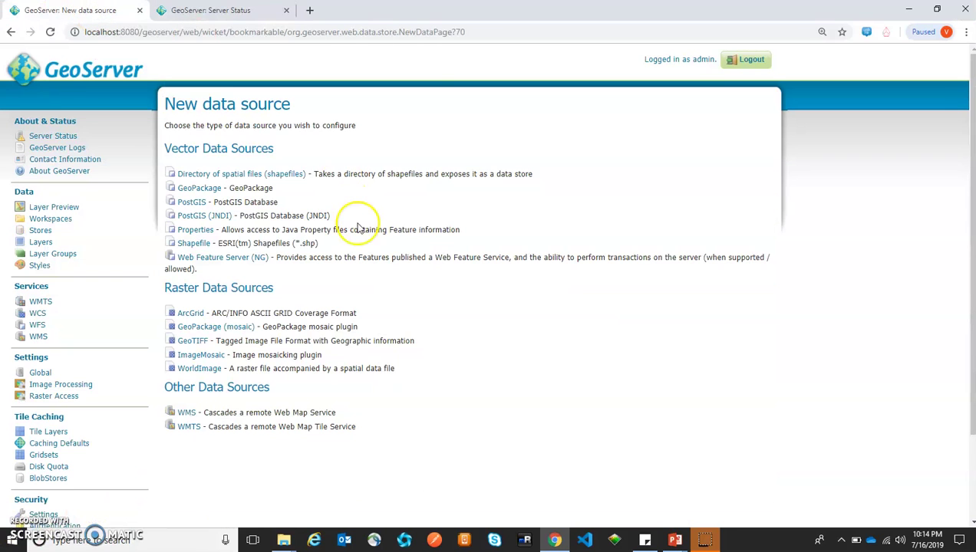
left_click(272, 178)
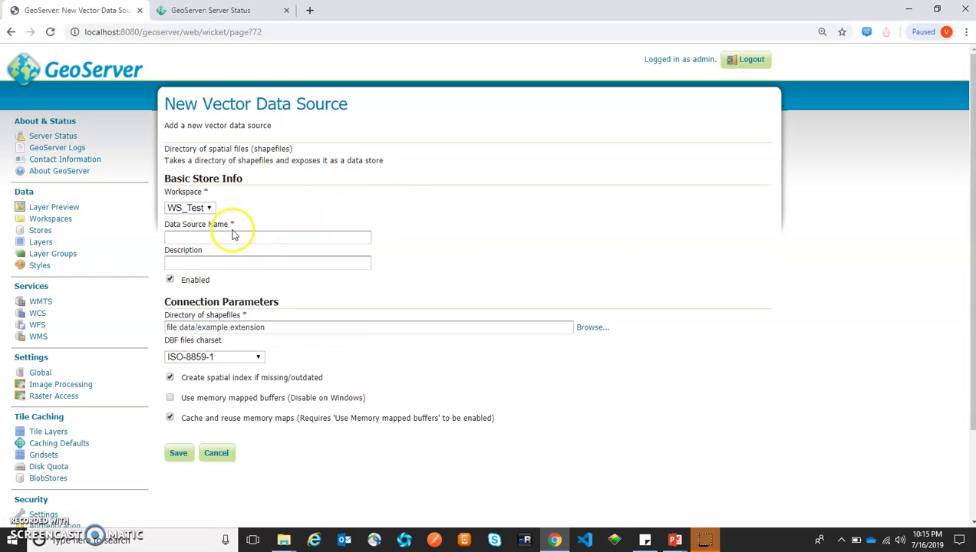
left_click(193, 236)
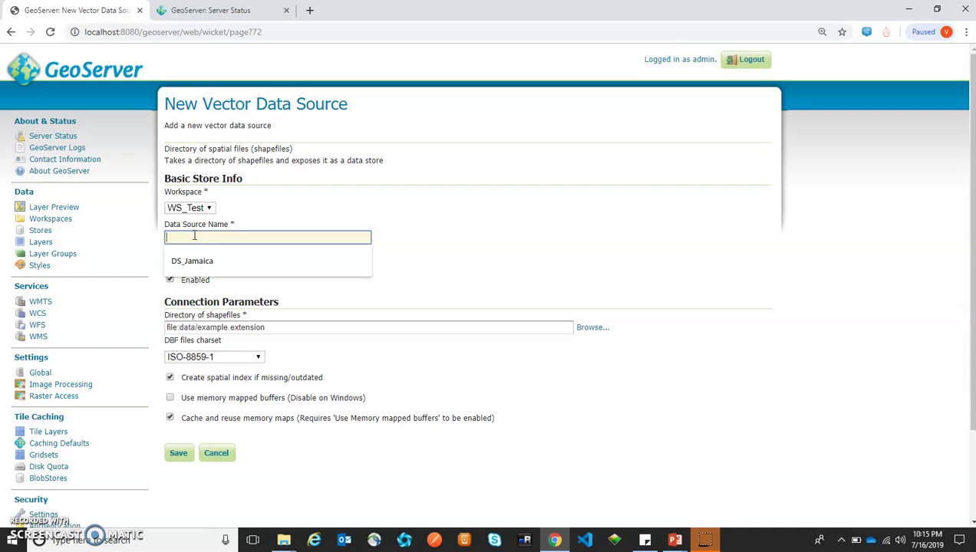
type("DS_test")
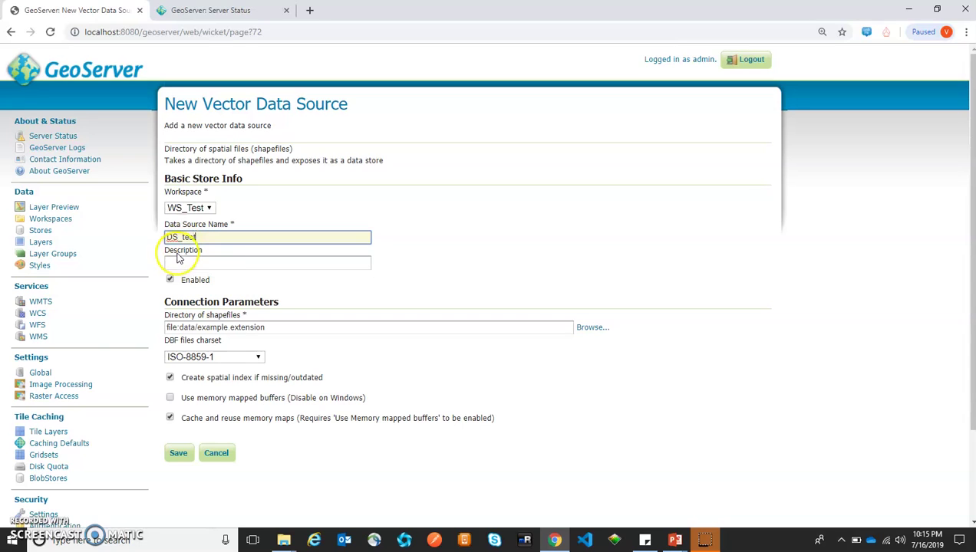
left_click(176, 263)
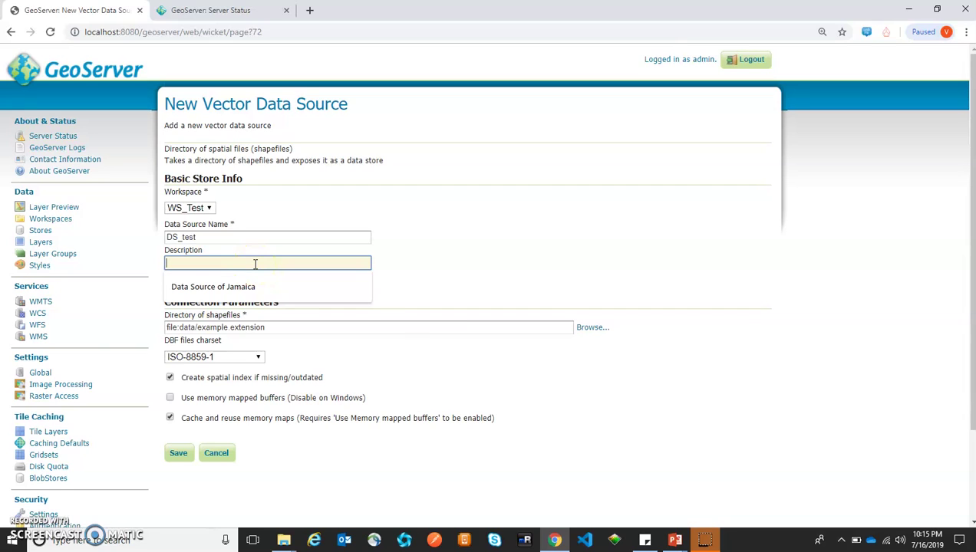
type("Data Source of Test")
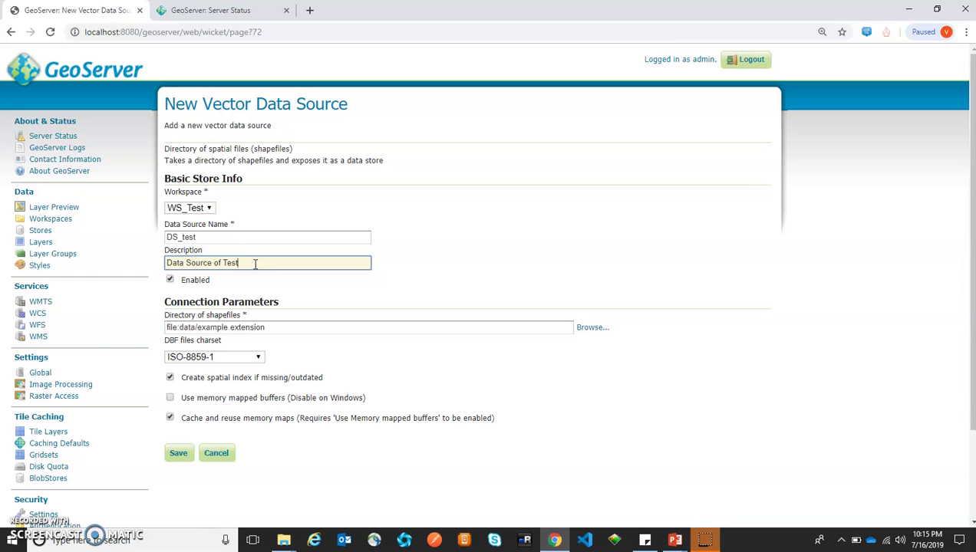
left_click(262, 263)
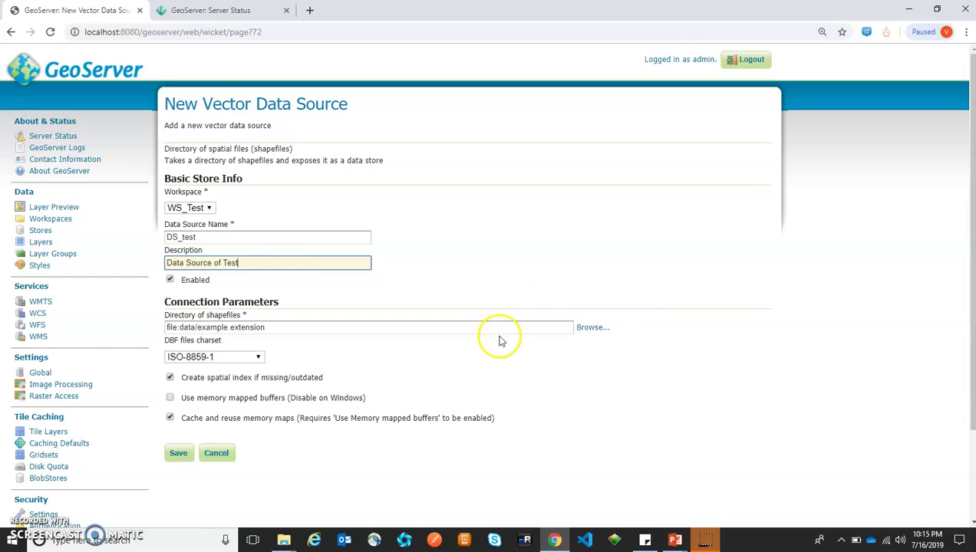
left_click(588, 330)
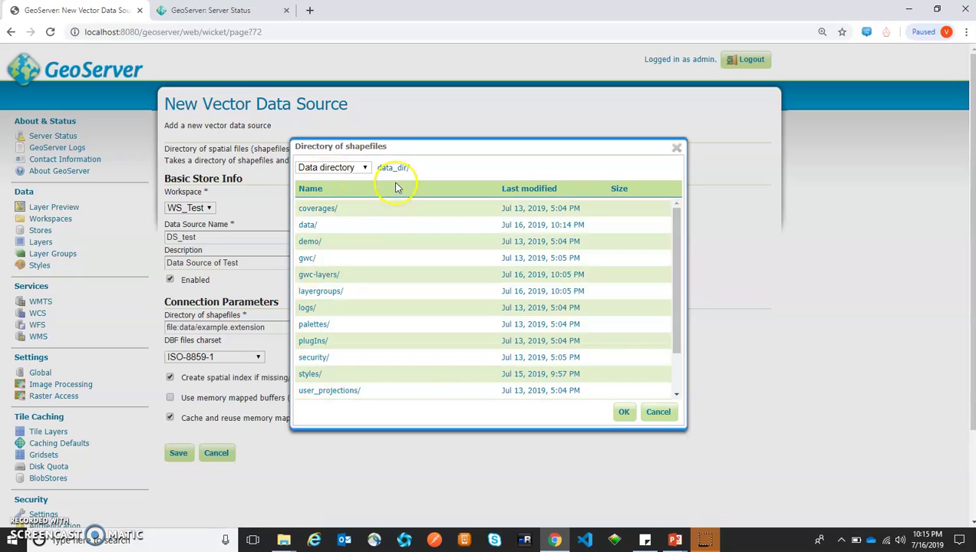
Choose data/test as the shapefile directory and save the DS_test store
left_click(306, 226)
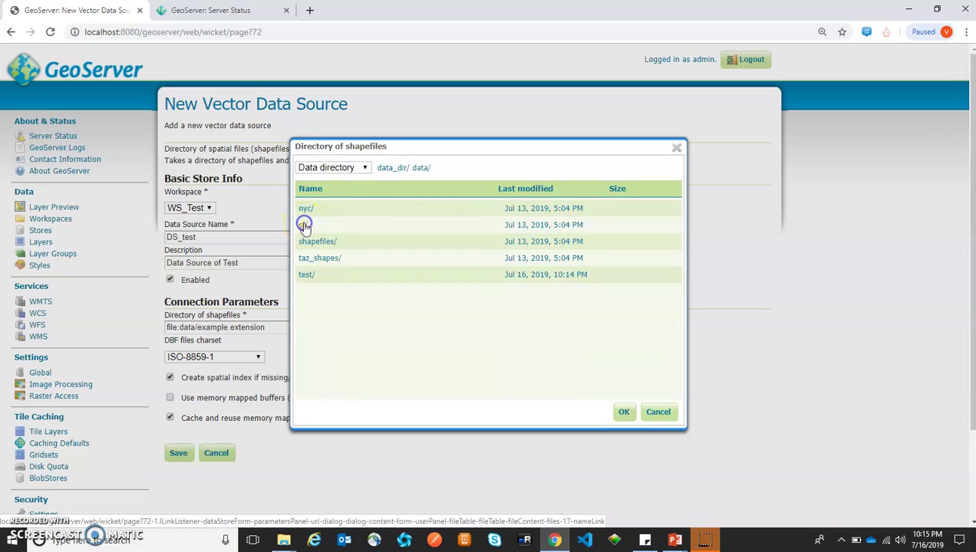
left_click(306, 277)
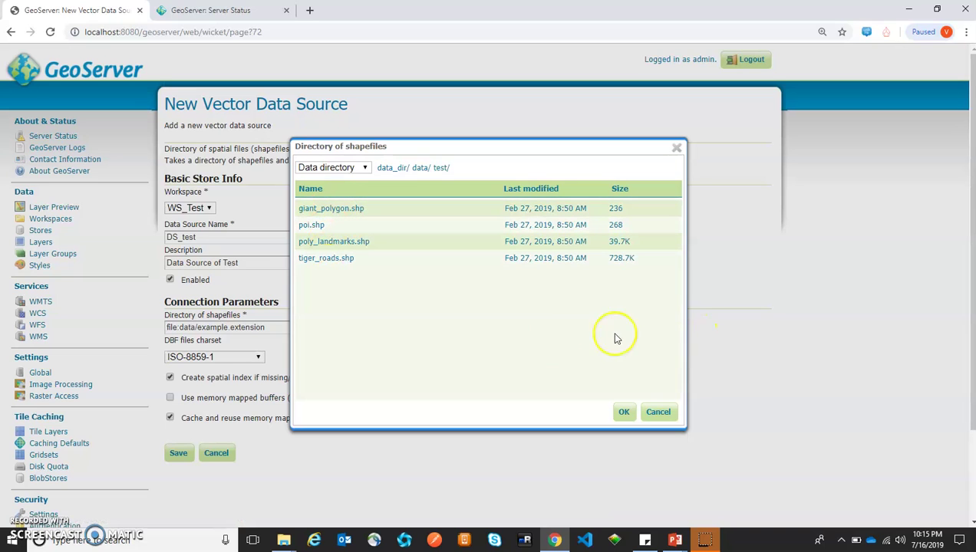
left_click(625, 415)
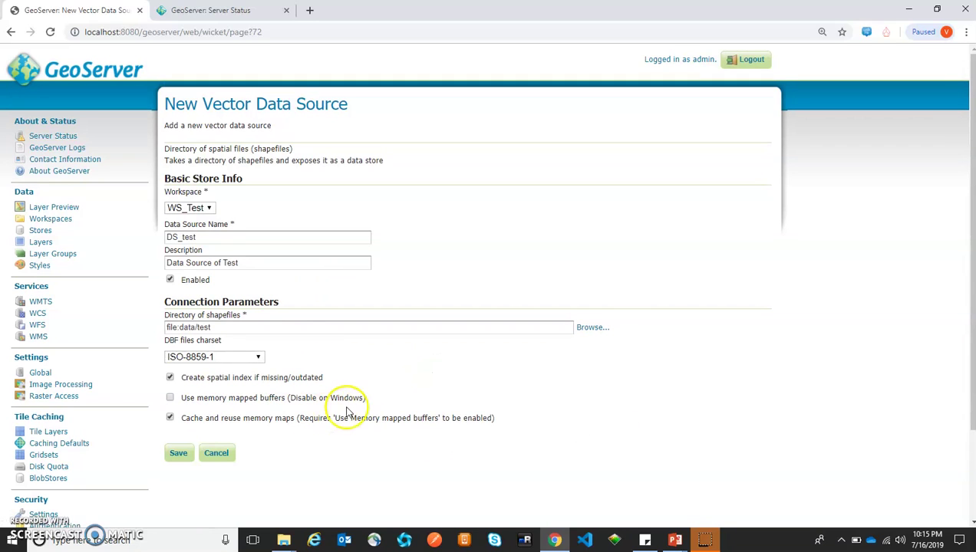
left_click(178, 454)
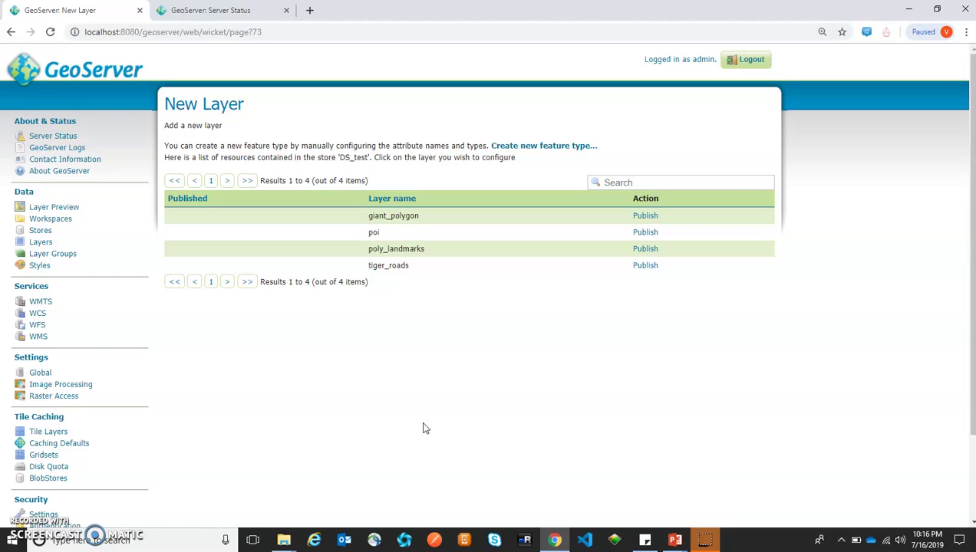
Review the giant_polygon, poi, poly_landmarks and tiger_roads layer names, then go to Stores
double_click(375, 215)
left_click(371, 231)
double_click(371, 231)
double_click(400, 252)
left_click(390, 266)
double_click(390, 265)
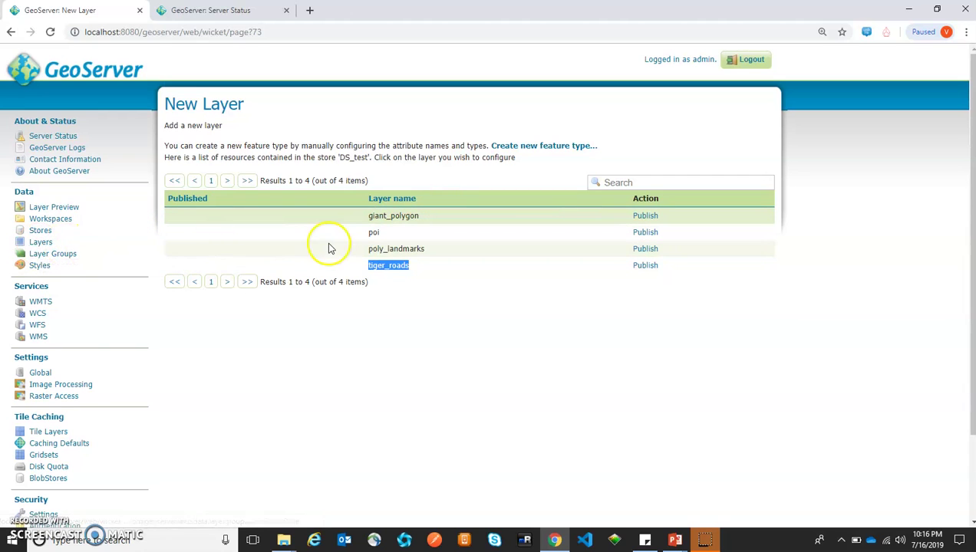
left_click(364, 328)
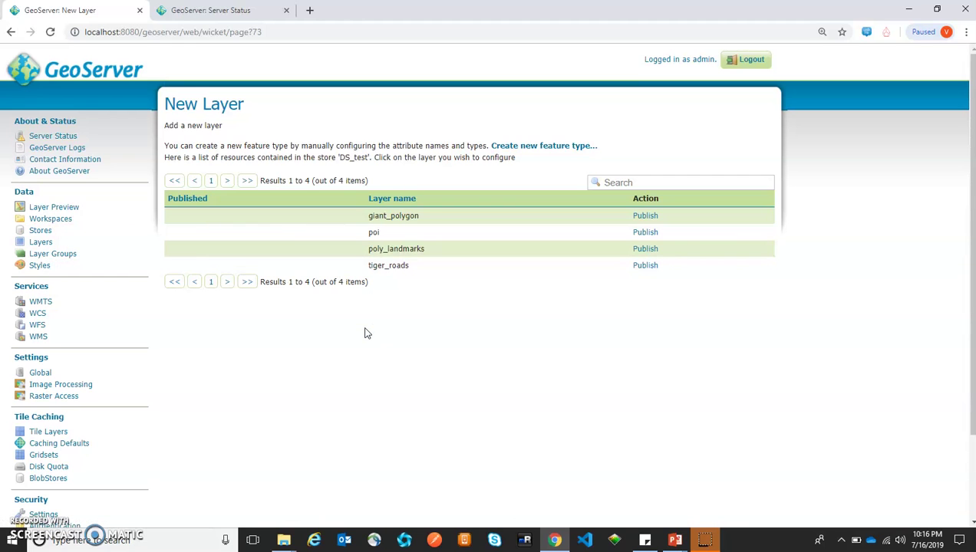
left_click(37, 233)
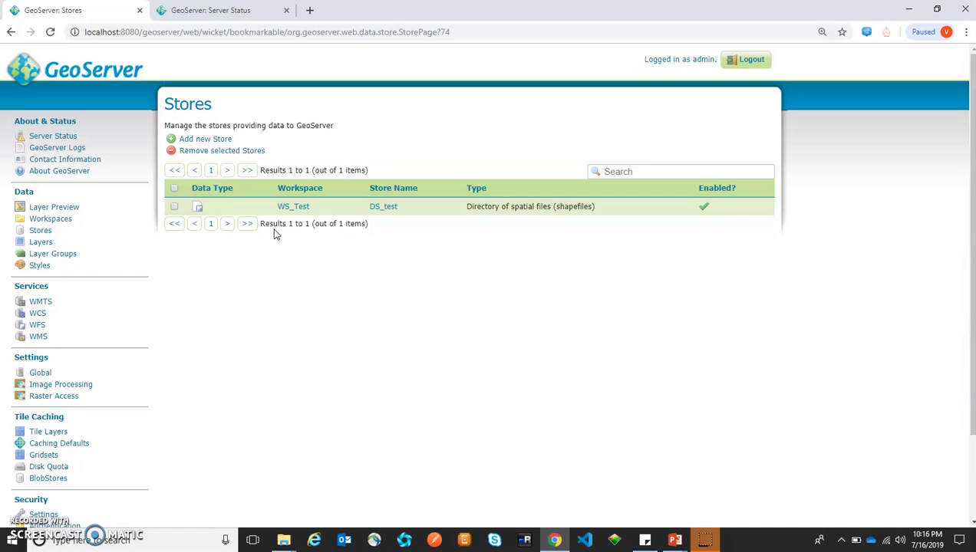
From the Layers page, add a new layer from WS_Test:DS_test and publish giant_polygon
left_click(40, 242)
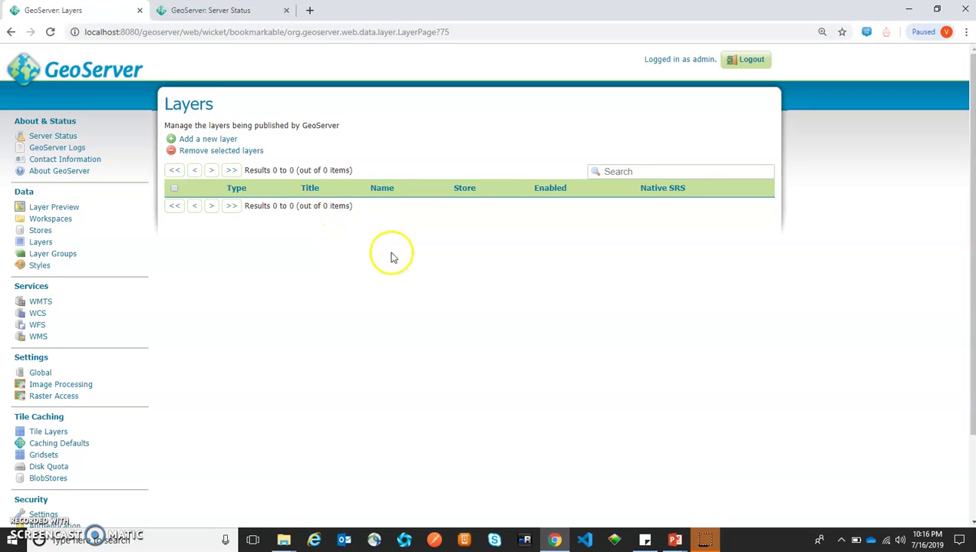
left_click(193, 141)
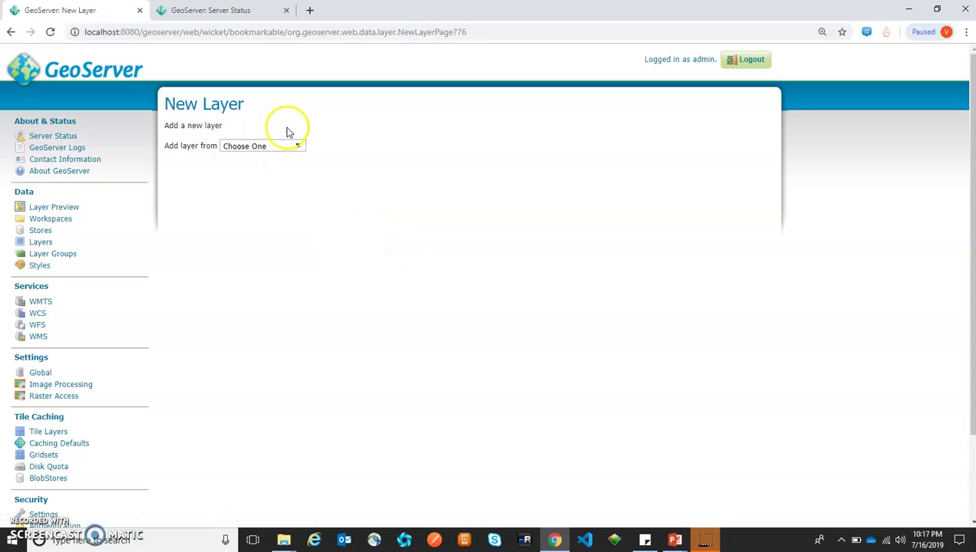
left_click(277, 149)
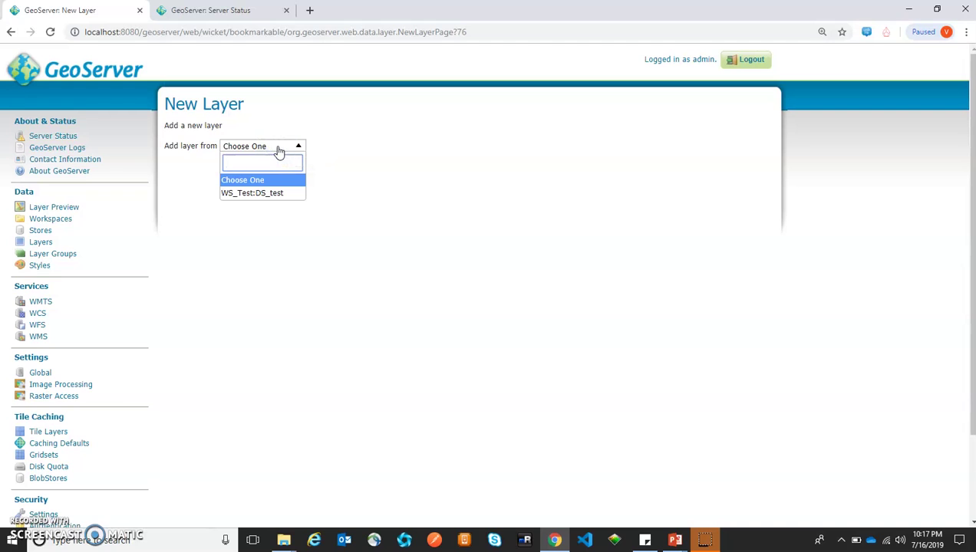
left_click(261, 195)
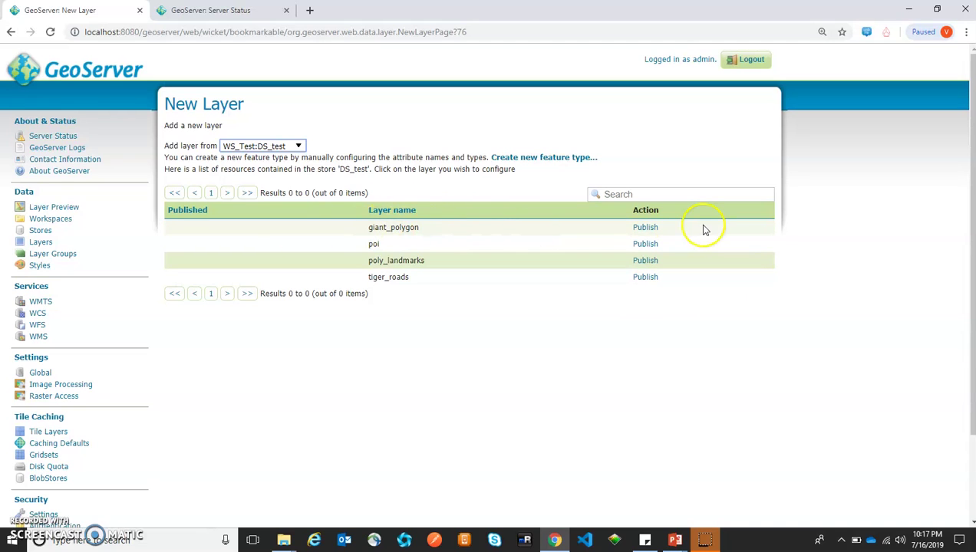
left_click(649, 228)
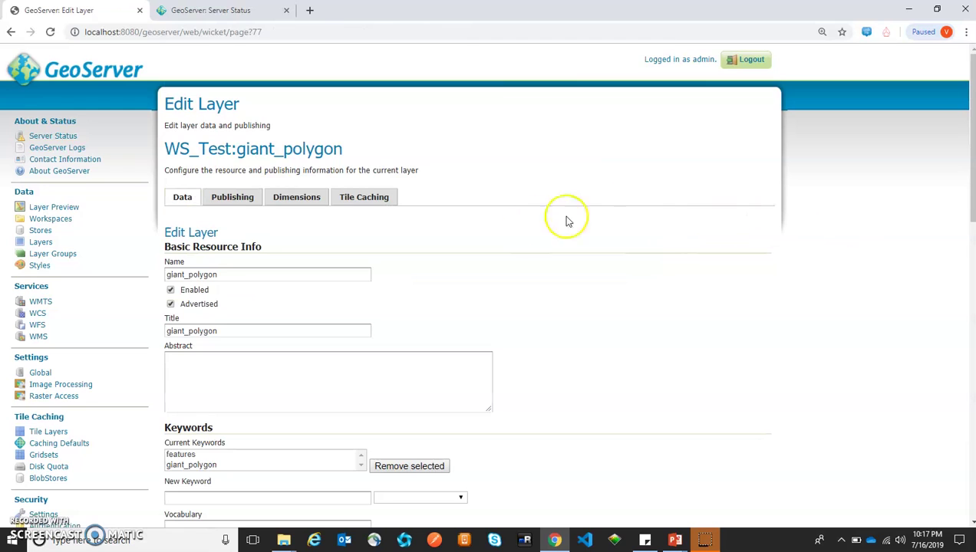
Rename the giant_polygon layer to 'PolygonLayer' and give it the title 'PolygonTitle'
left_click(234, 275)
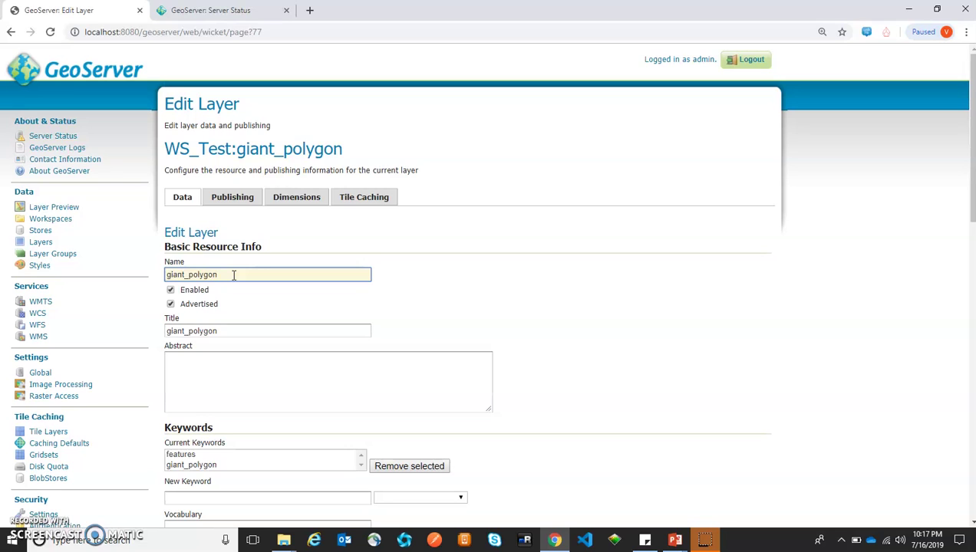
left_click(254, 330)
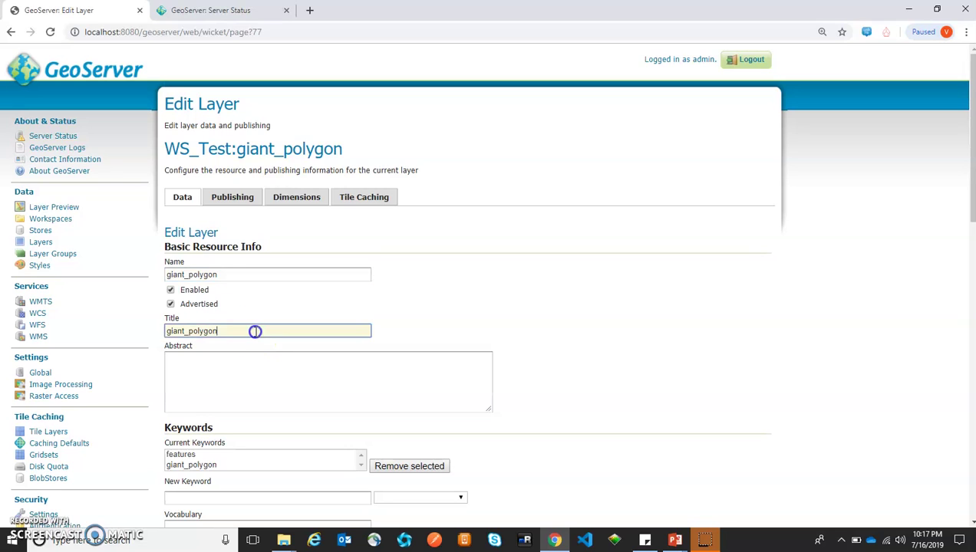
left_click(223, 359)
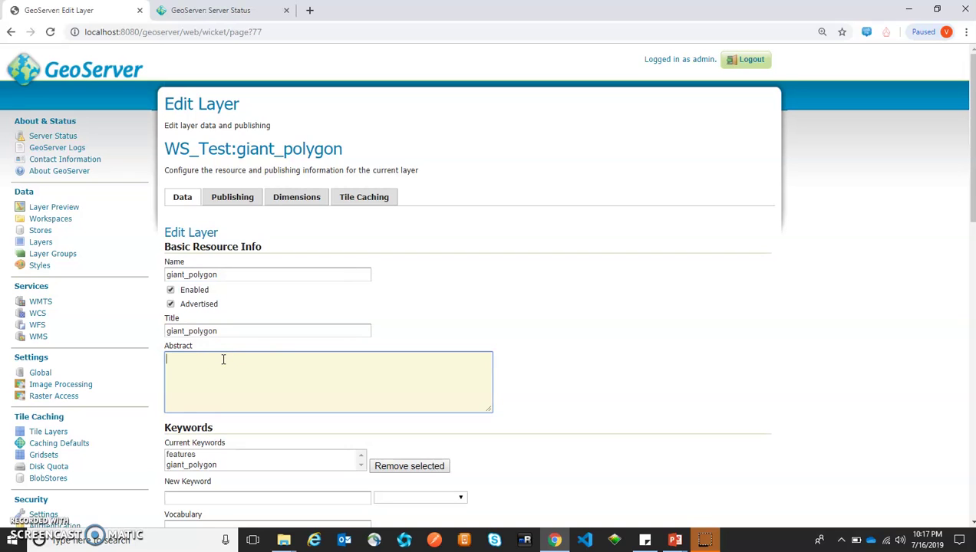
left_click(234, 274)
left_click(218, 331)
left_click(239, 372)
left_click(203, 266)
left_click_drag(215, 276, 145, 282)
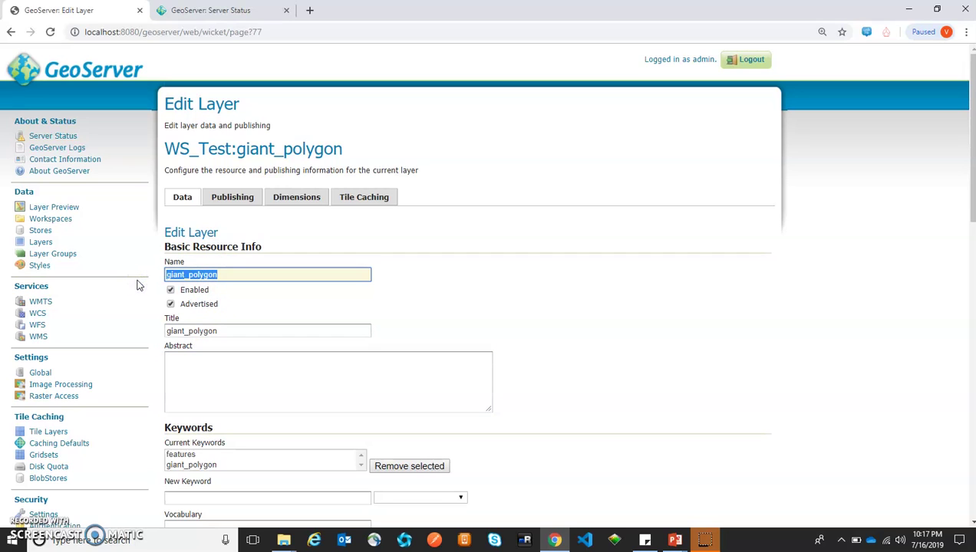
type("PolygonLayer")
key("Tab")
key("Tab")
key("Tab")
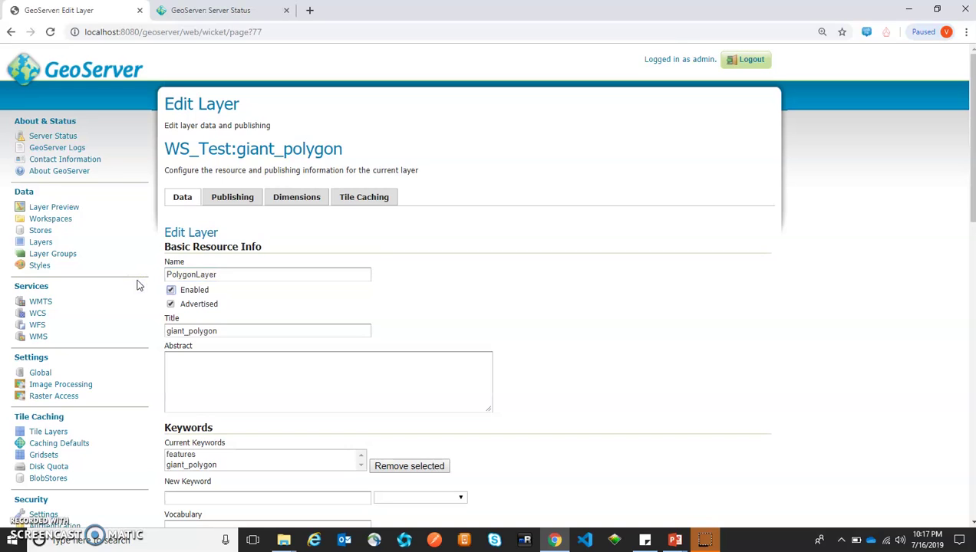
type("P")
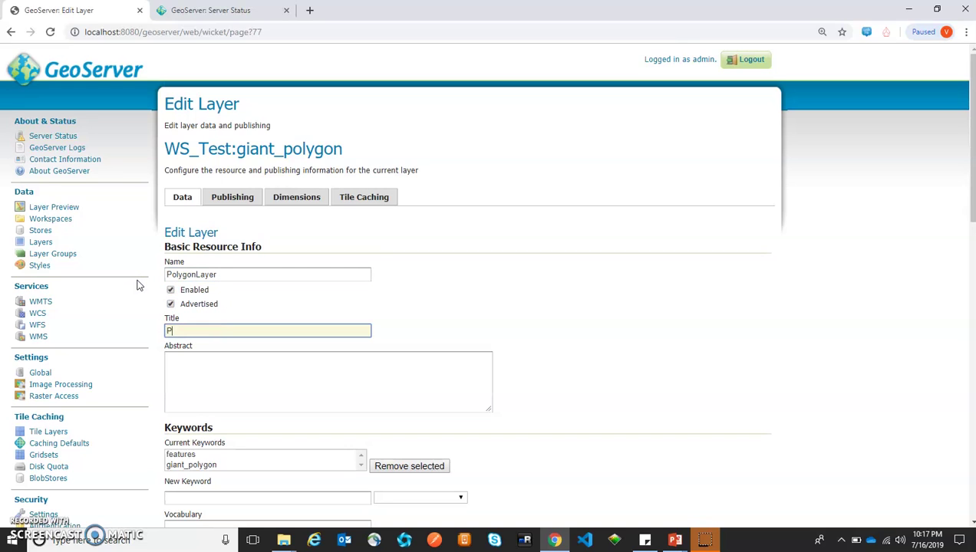
type("olygonTitle")
left_click(337, 373)
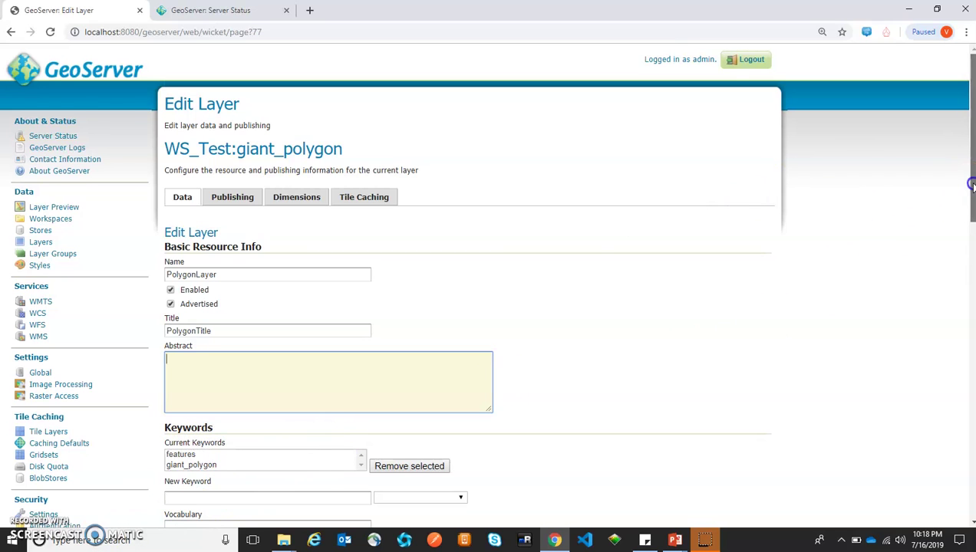
scroll(965, 239, "down", 2)
scroll(955, 261, "down", 2)
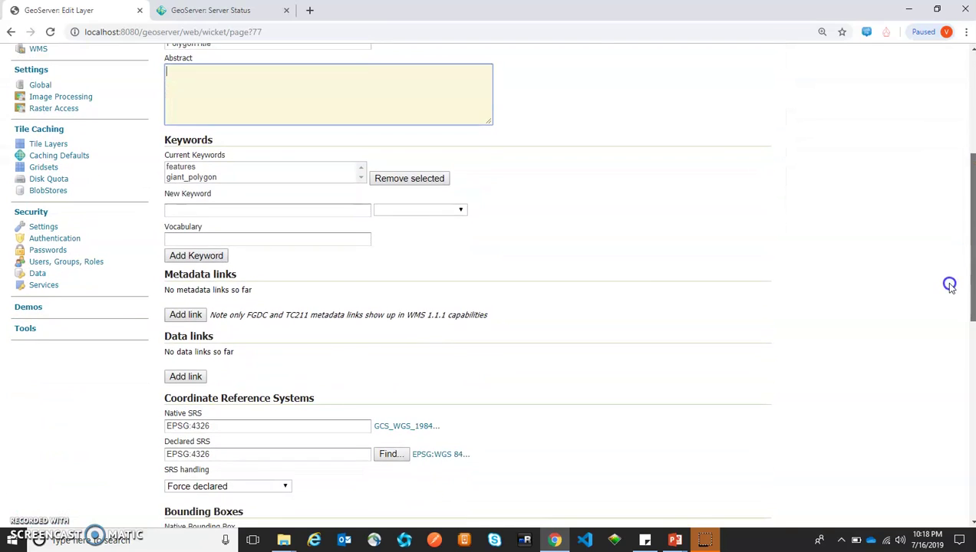
scroll(946, 304, "down", 2)
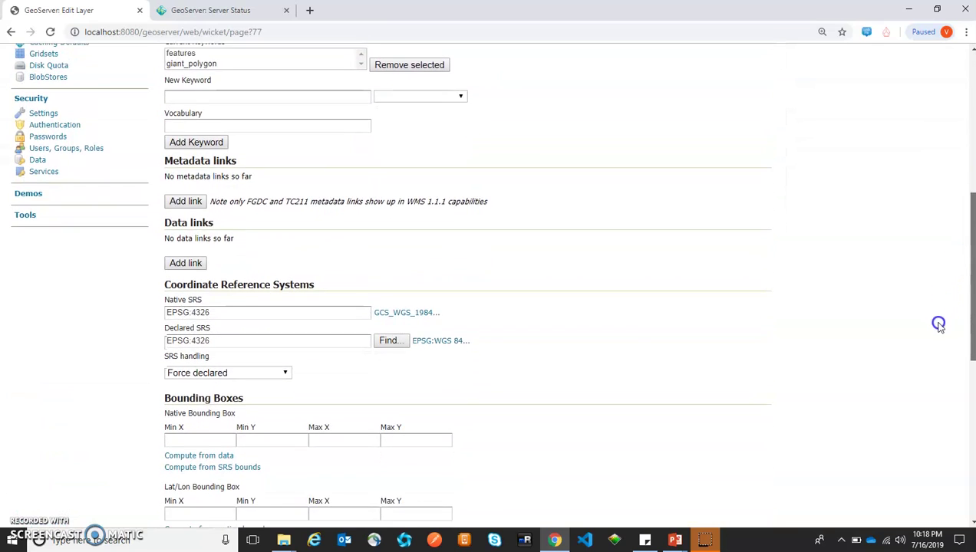
scroll(931, 353, "down", 1)
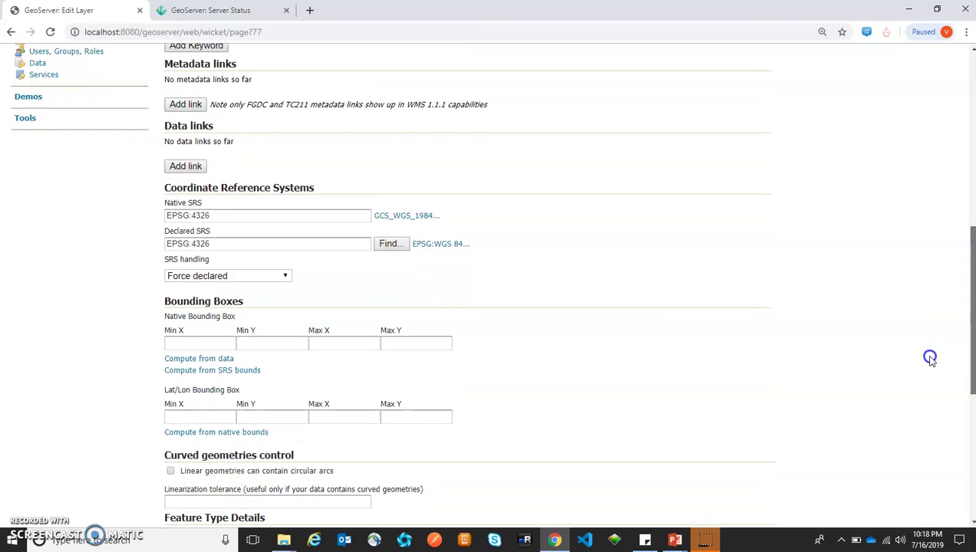
scroll(930, 359, "down", 1)
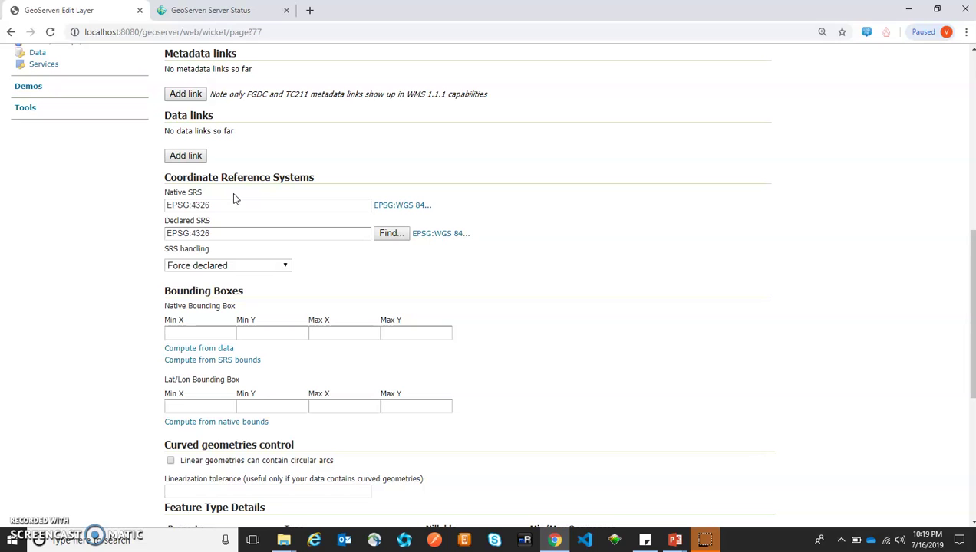
left_click(393, 211)
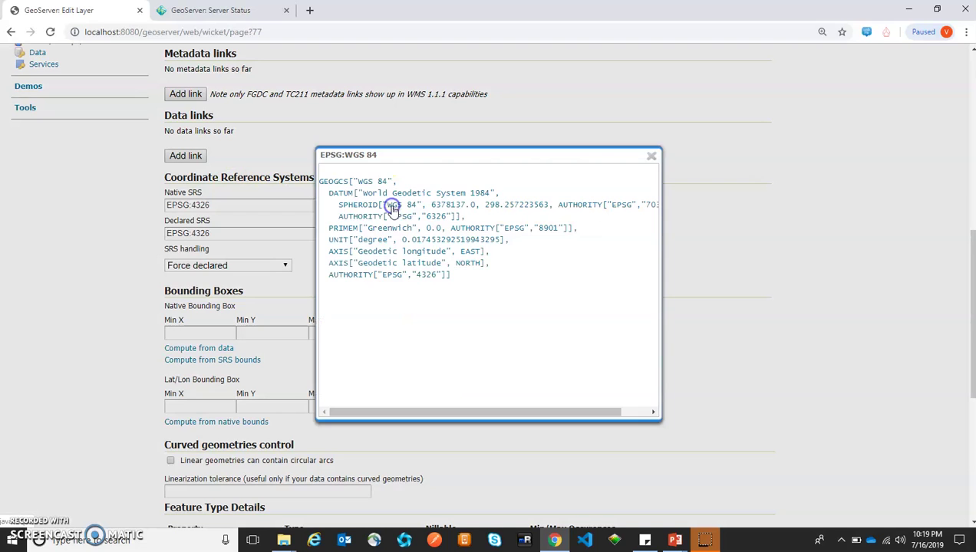
left_click(651, 158)
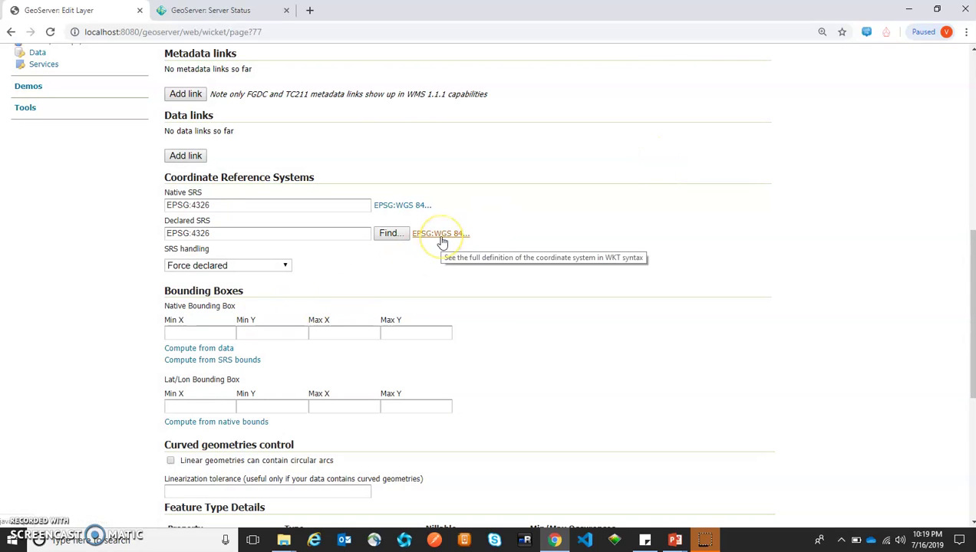
left_click(393, 238)
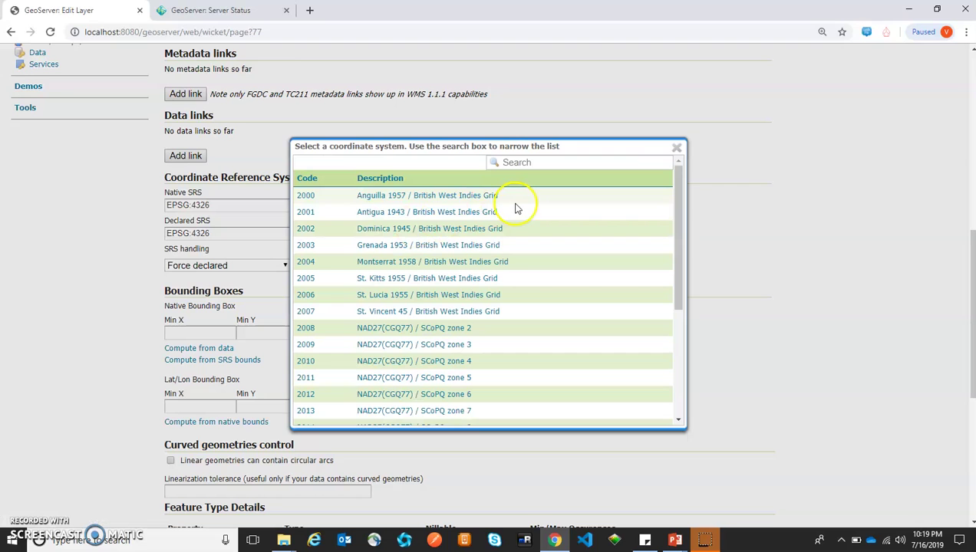
left_click_drag(679, 198, 667, 178)
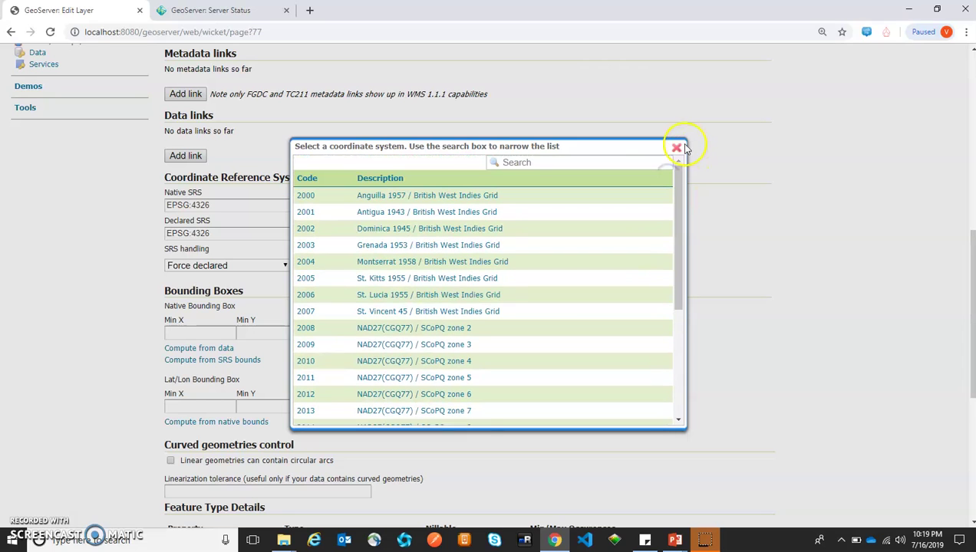
left_click(679, 148)
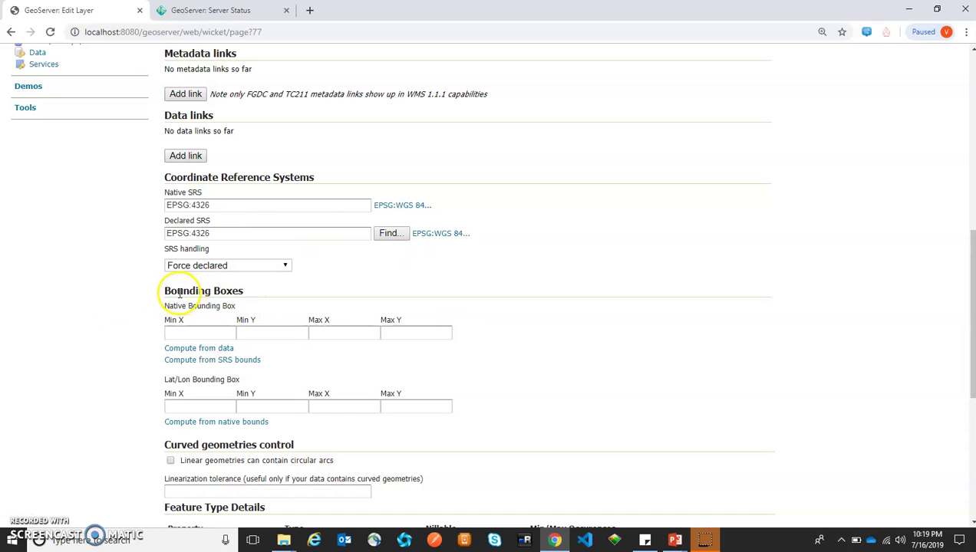
left_click_drag(178, 292, 209, 292)
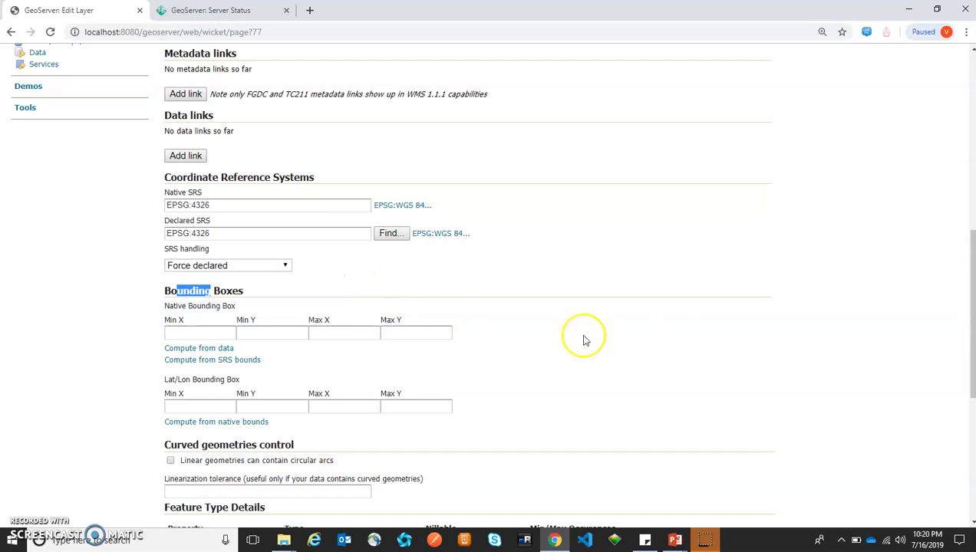
left_click_drag(973, 270, 970, 302)
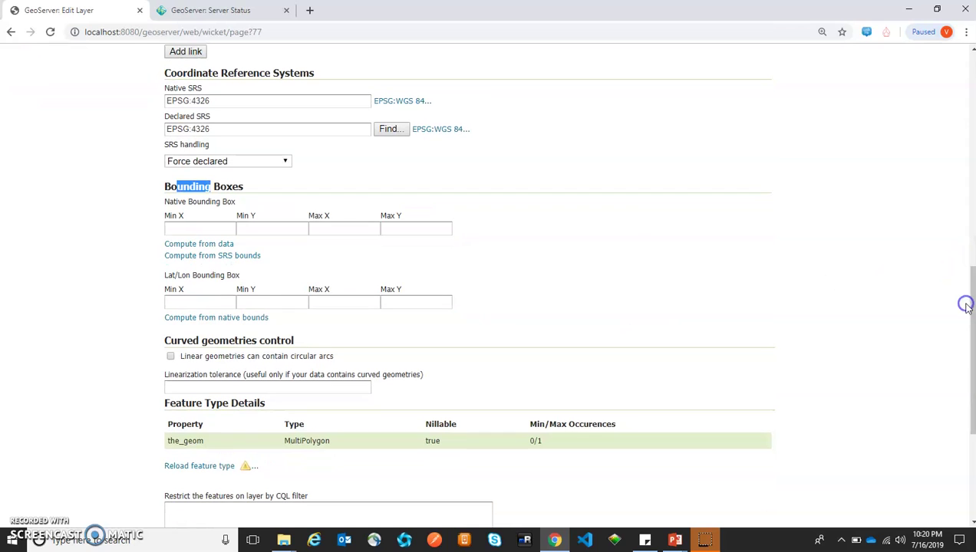
Compute the native and Lat/Lon bounding boxes from the data, giving -180, -90, 180, 90
left_click(183, 246)
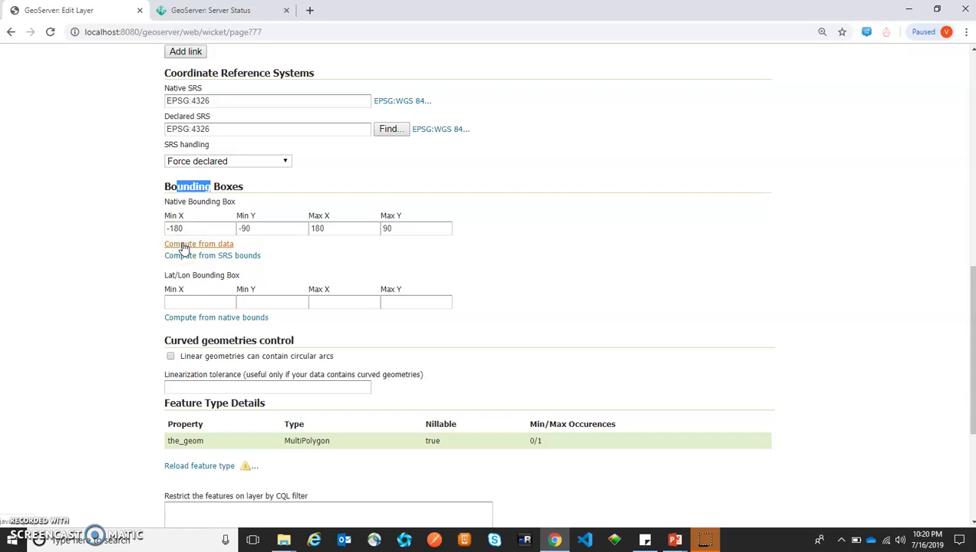
left_click(205, 326)
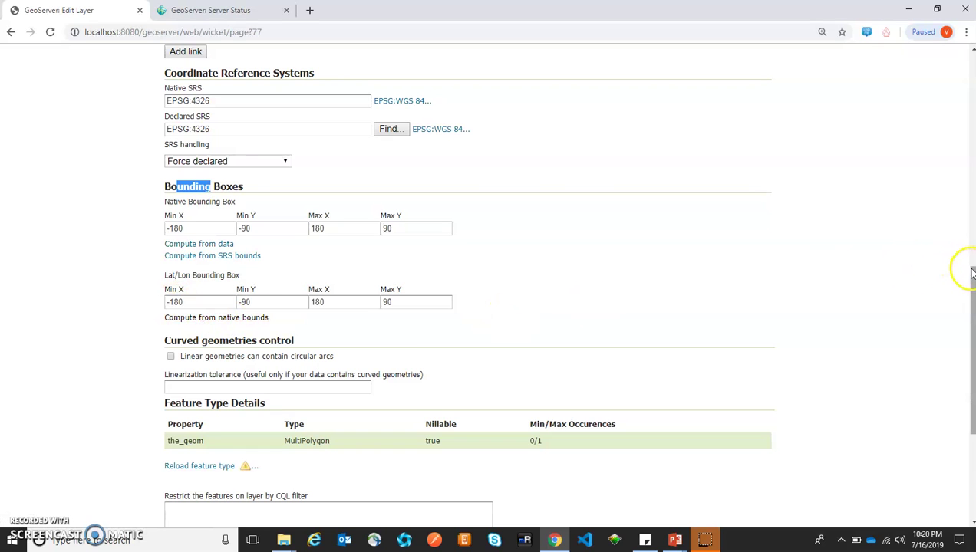
left_click_drag(972, 276, 949, 338)
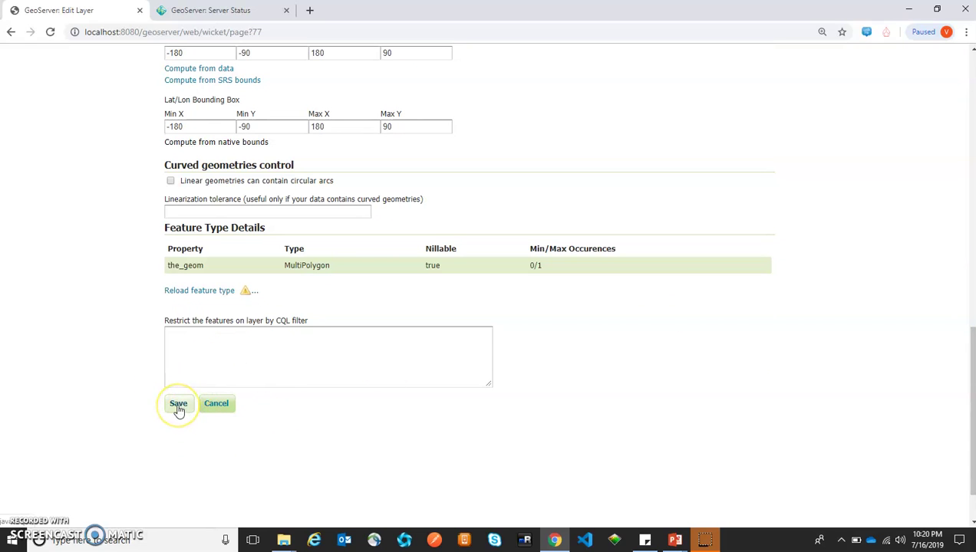
left_click_drag(179, 324, 230, 315)
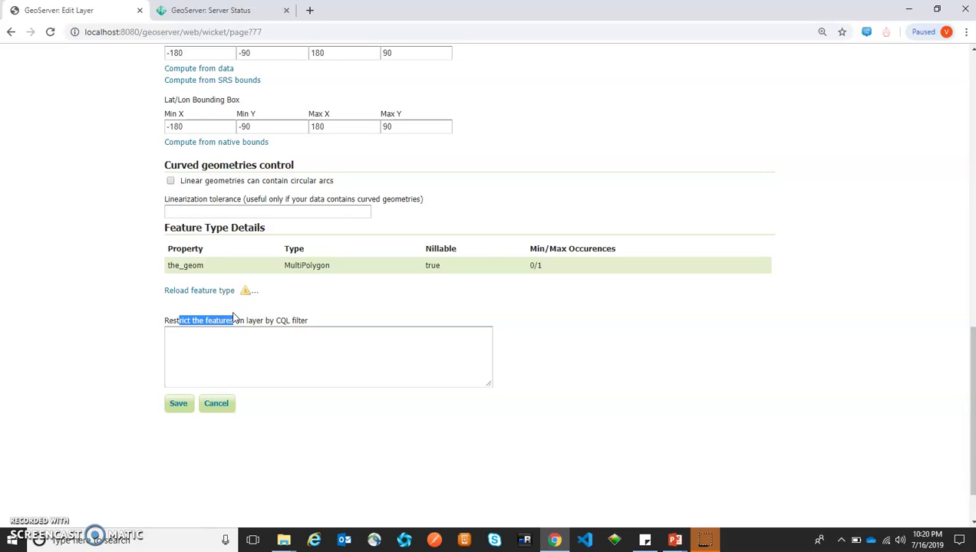
left_click(195, 374)
Save PolygonLayer and go to the Layer Preview list
left_click(177, 406)
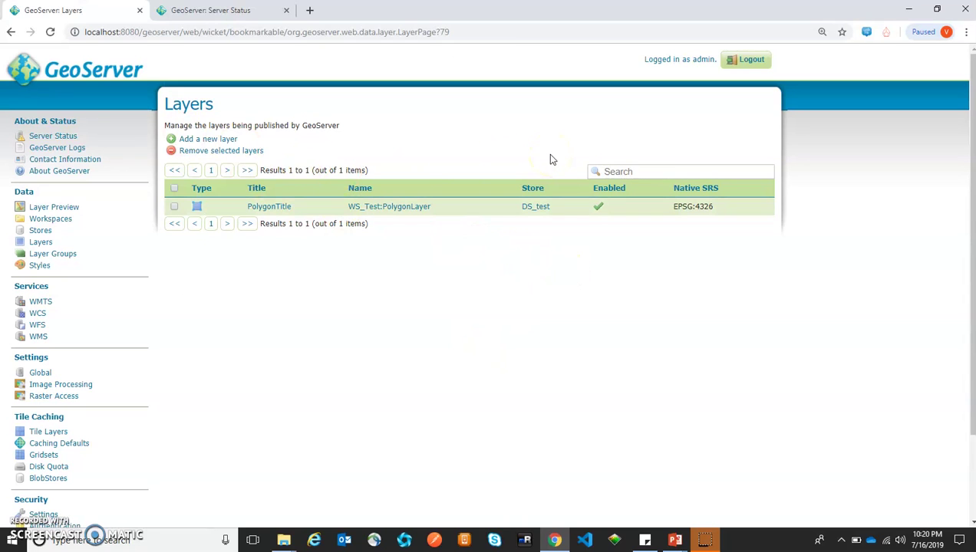
left_click(46, 211)
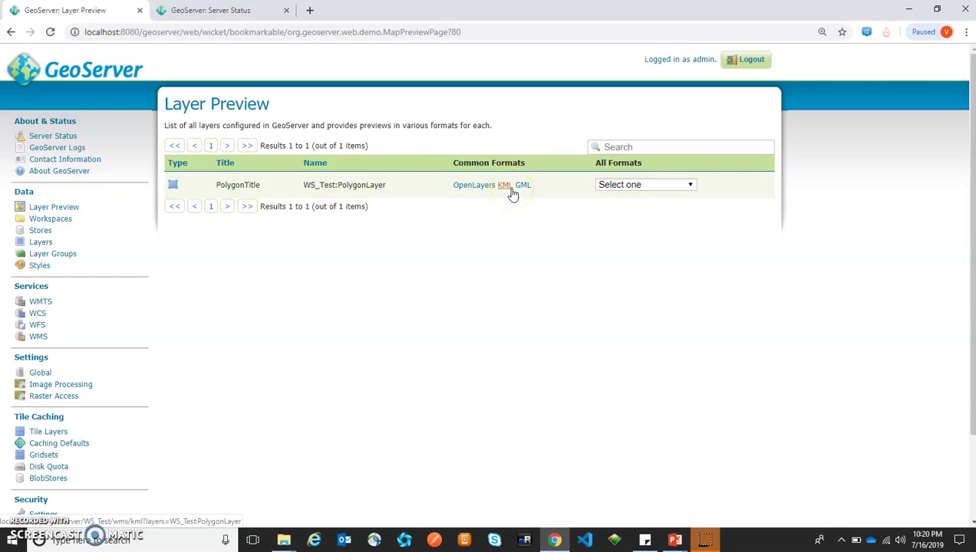
Open PolygonLayer's OpenLayers preview, zoom out to see the polygons, and return to Layer Preview
left_click(469, 187)
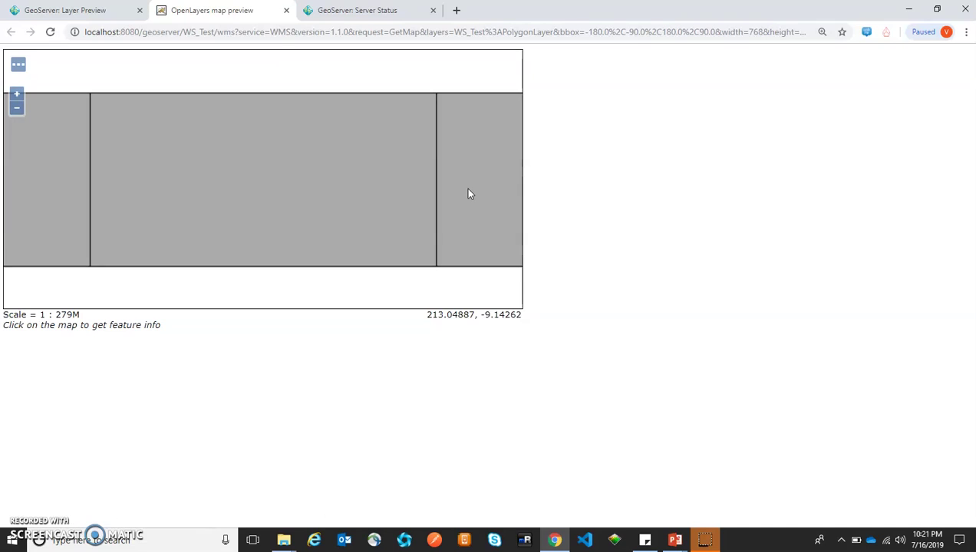
left_click(262, 130)
left_click(16, 108)
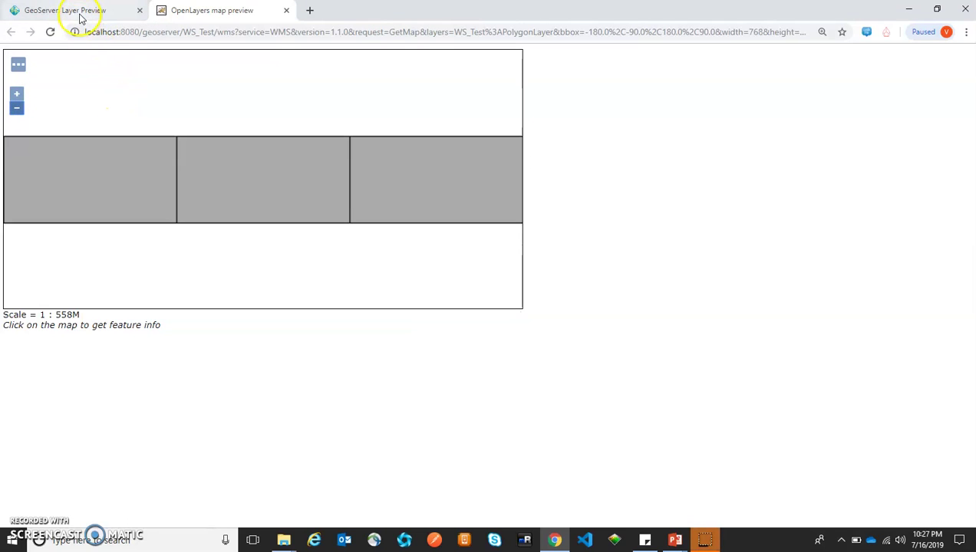
left_click(81, 12)
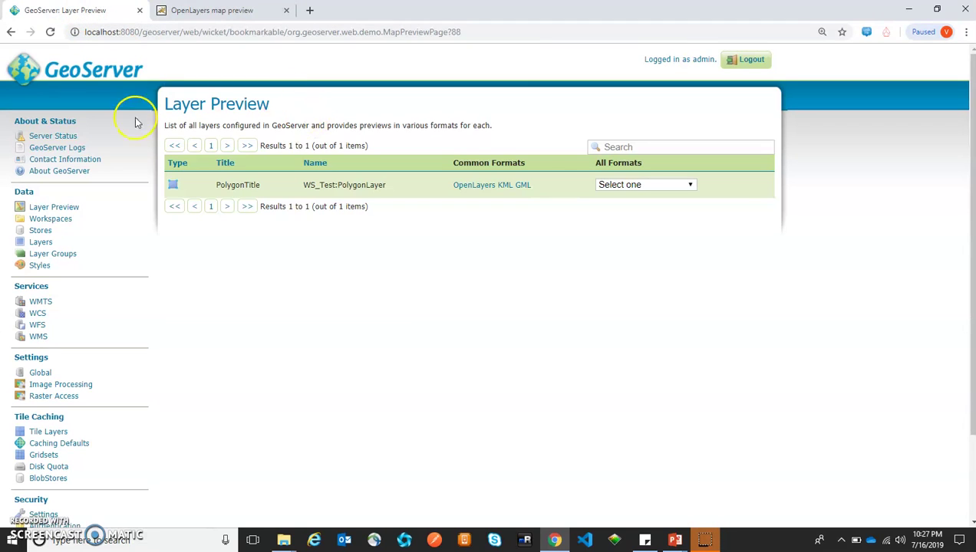
Add a new layer from WS_Test:DS_test and publish the poi layer
left_click(40, 243)
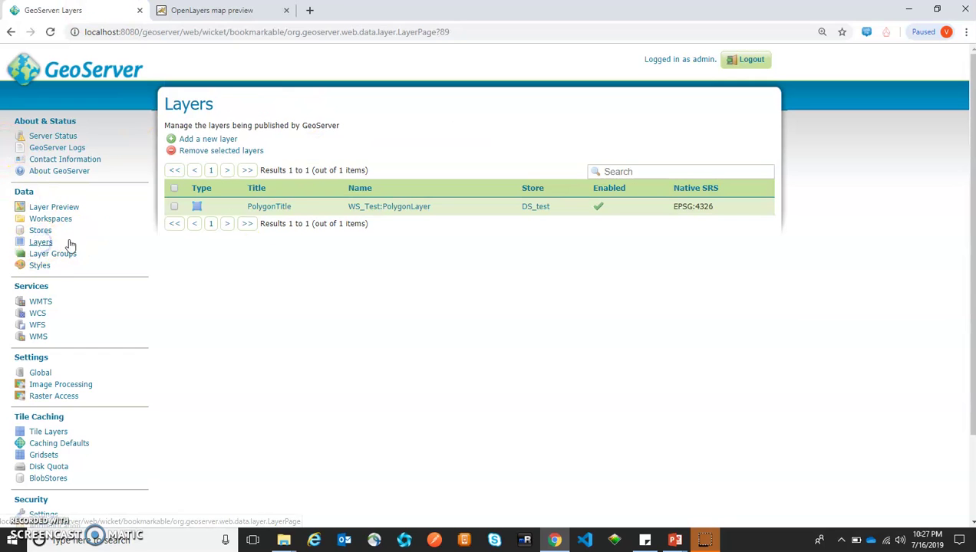
left_click(210, 140)
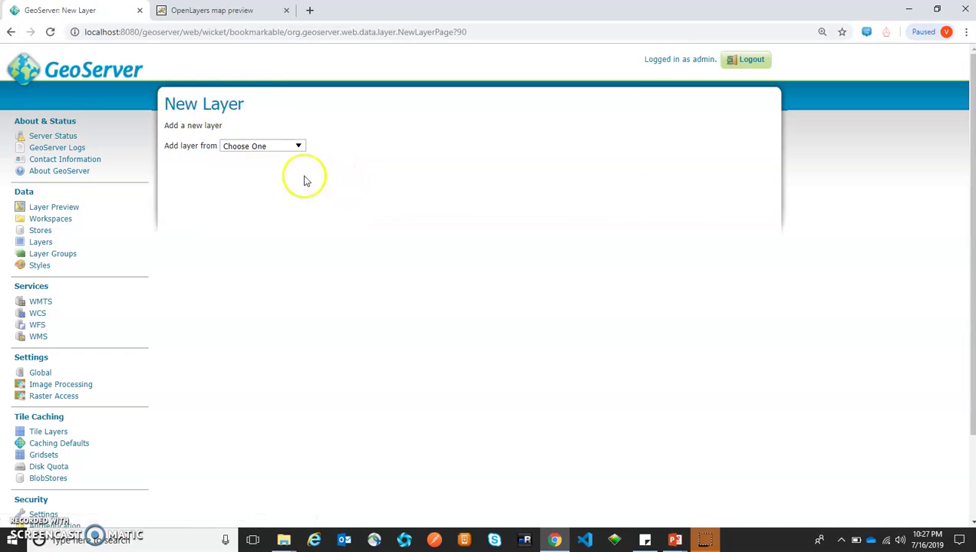
left_click(263, 147)
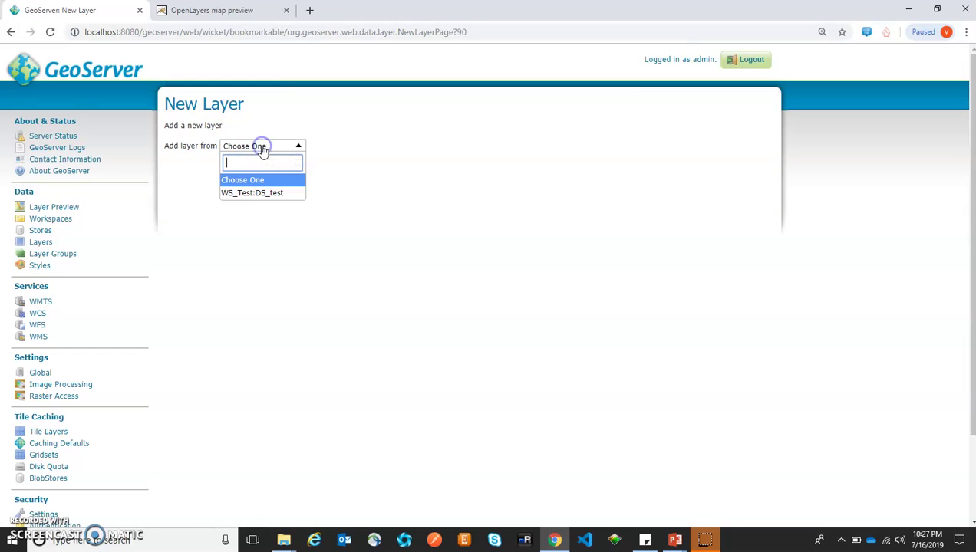
left_click(263, 194)
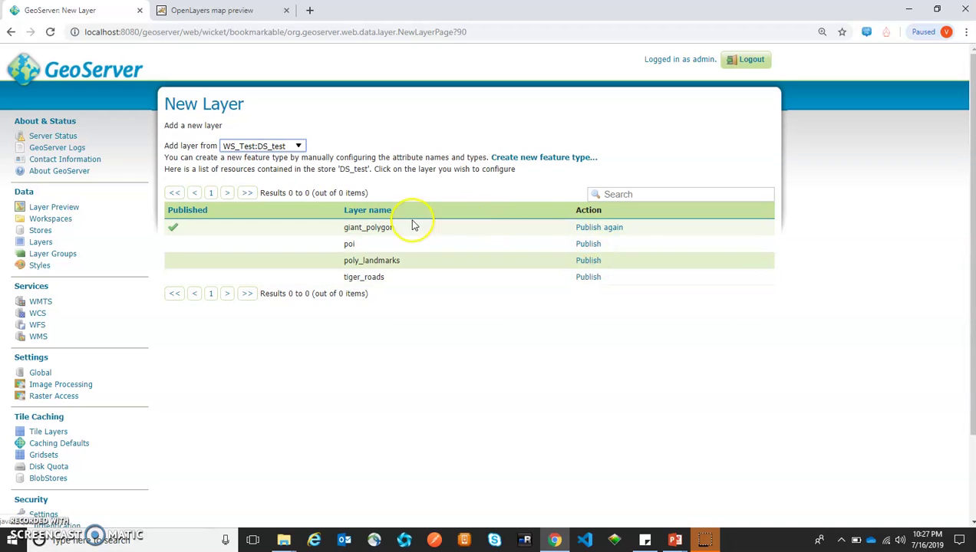
left_click(348, 246)
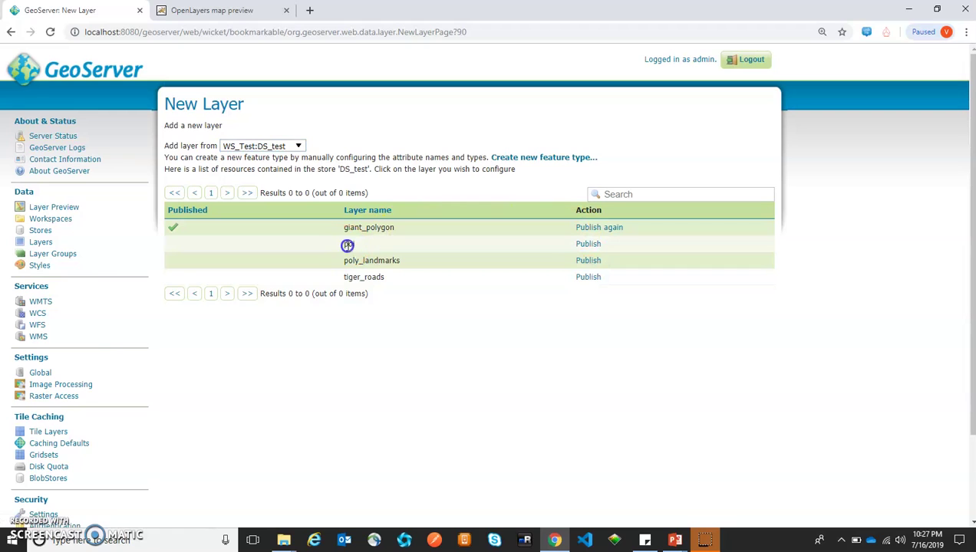
left_click(586, 246)
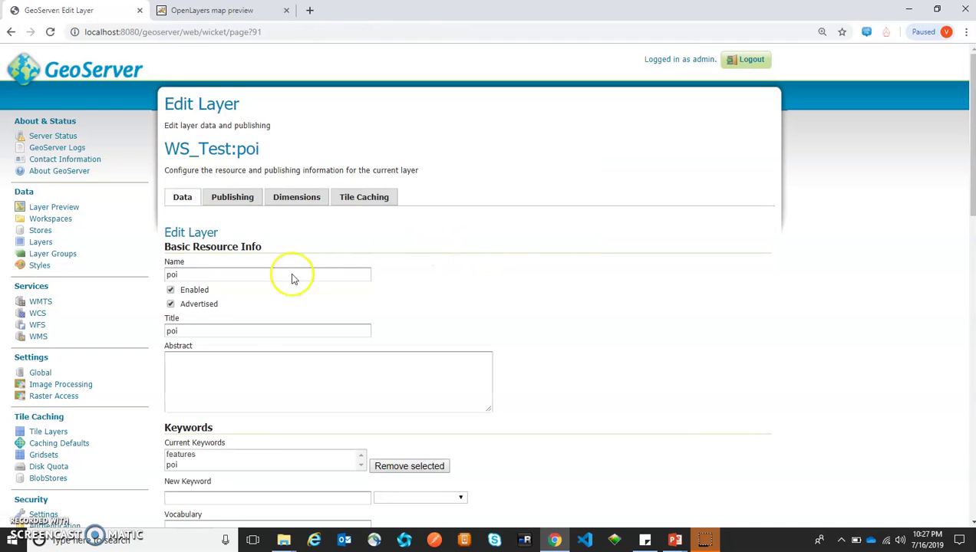
Keep poi as name and title, compute native and Lat/Lon bounding boxes, and save
left_click(214, 274)
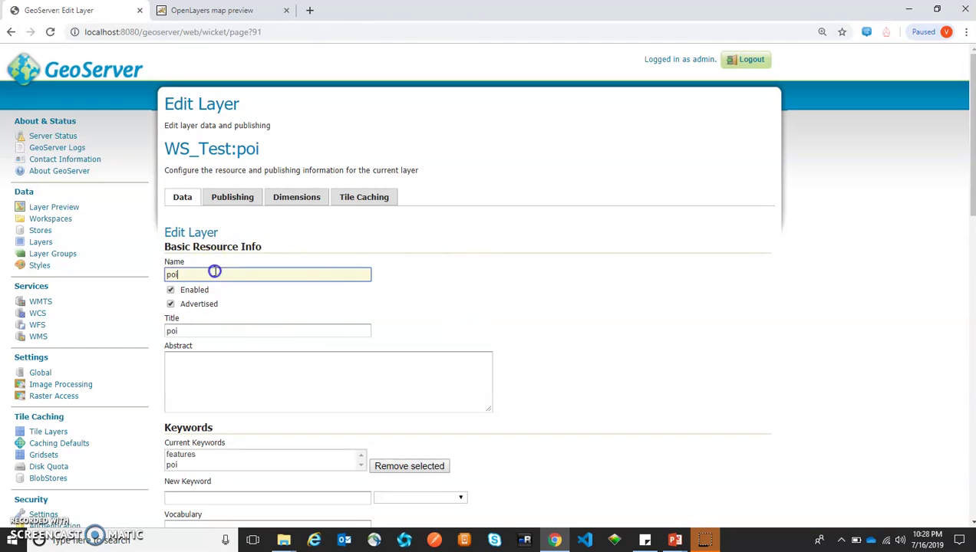
left_click(302, 332)
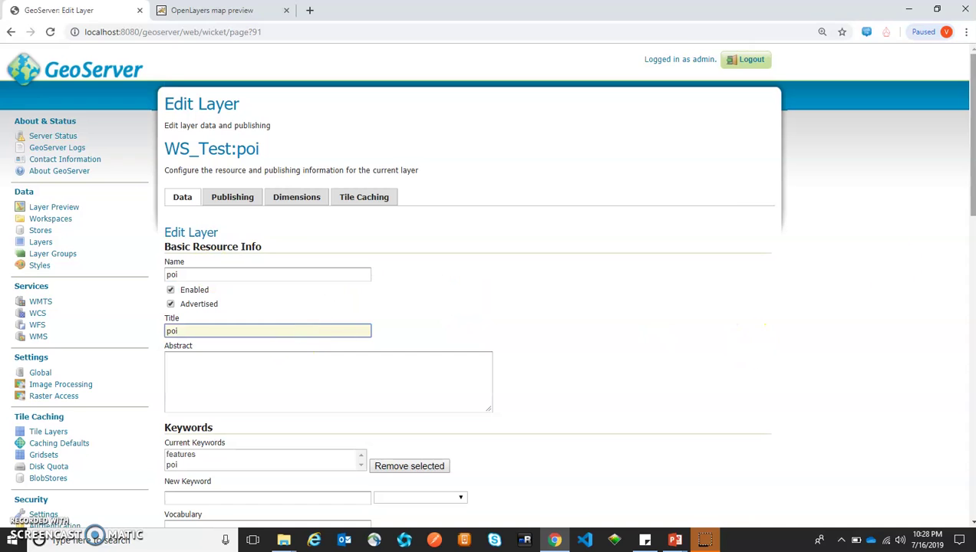
left_click_drag(973, 203, 910, 389)
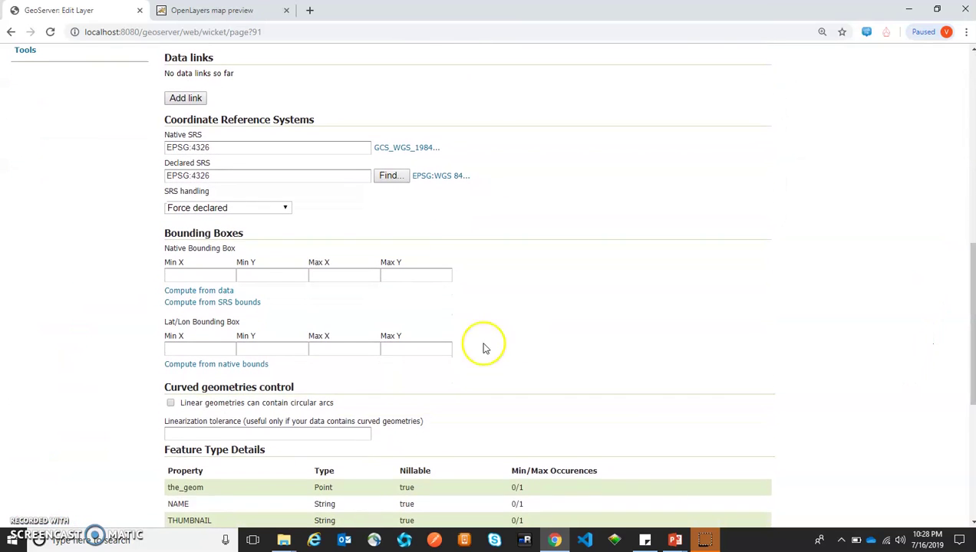
left_click(202, 281)
left_click(76, 300)
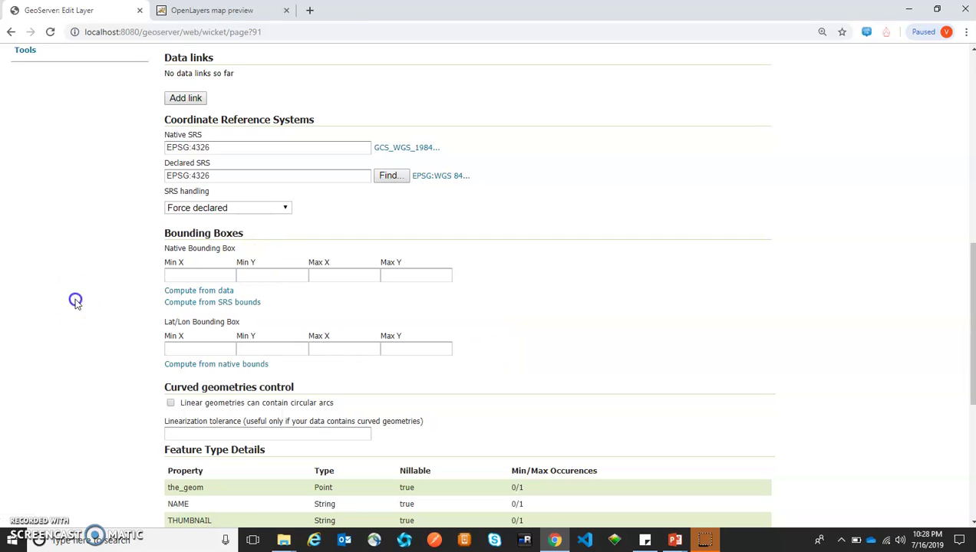
left_click(178, 292)
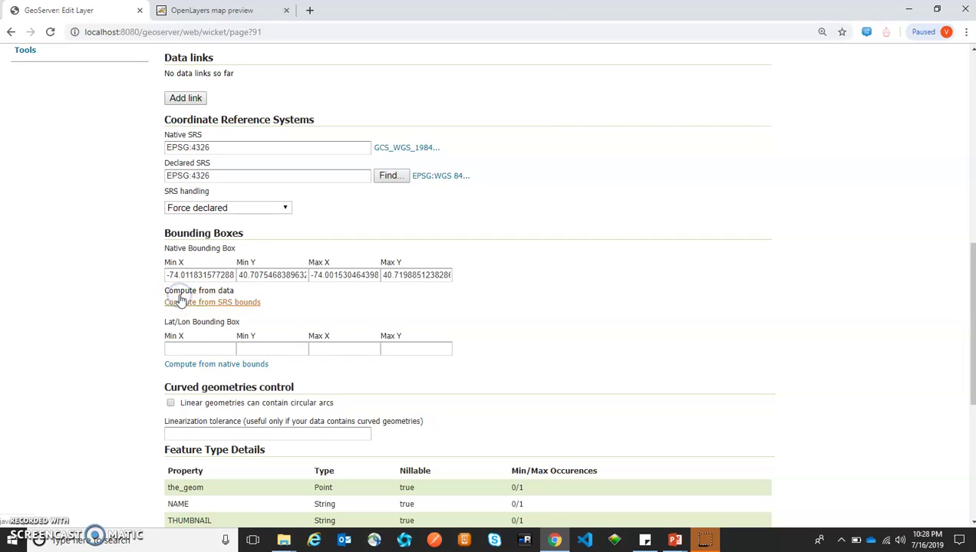
left_click(220, 351)
left_click(113, 393)
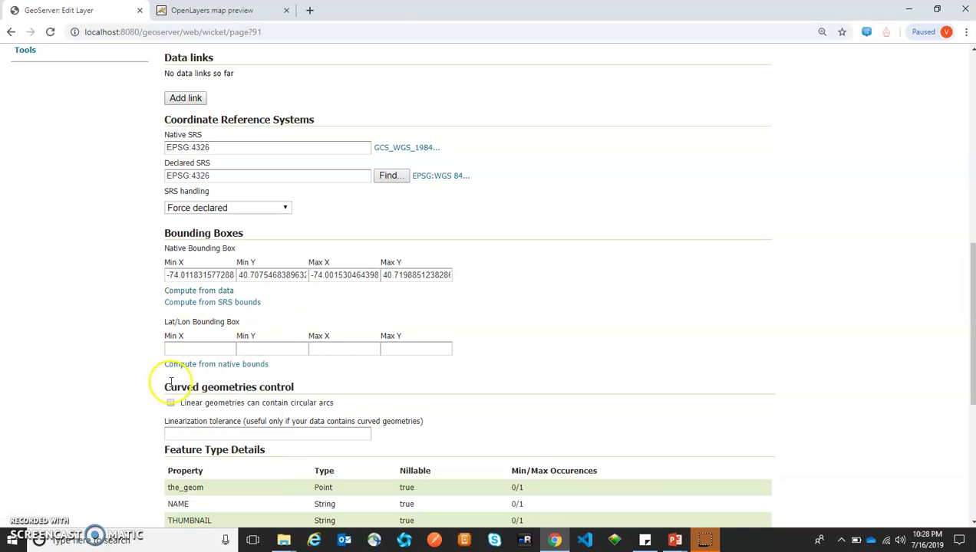
left_click(226, 366)
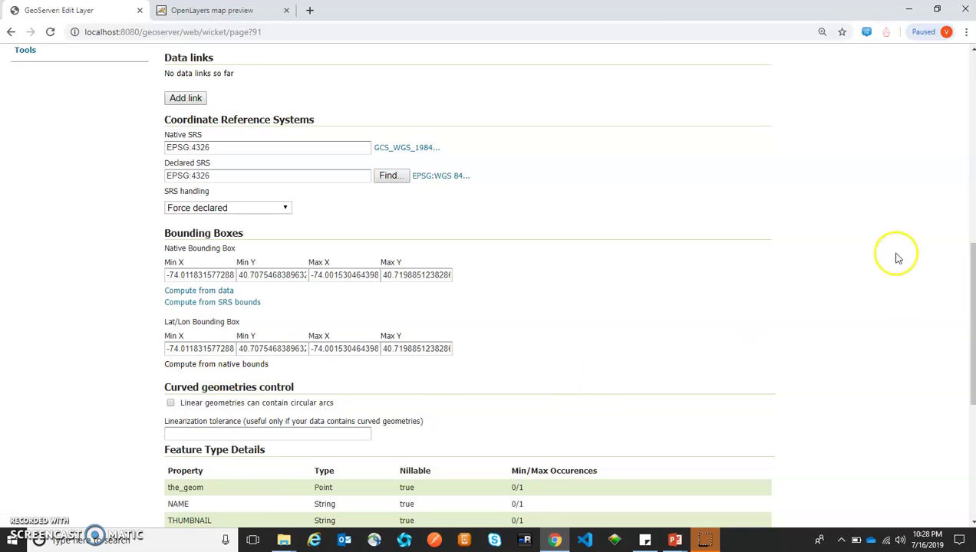
left_click_drag(968, 290, 952, 383)
left_click(178, 396)
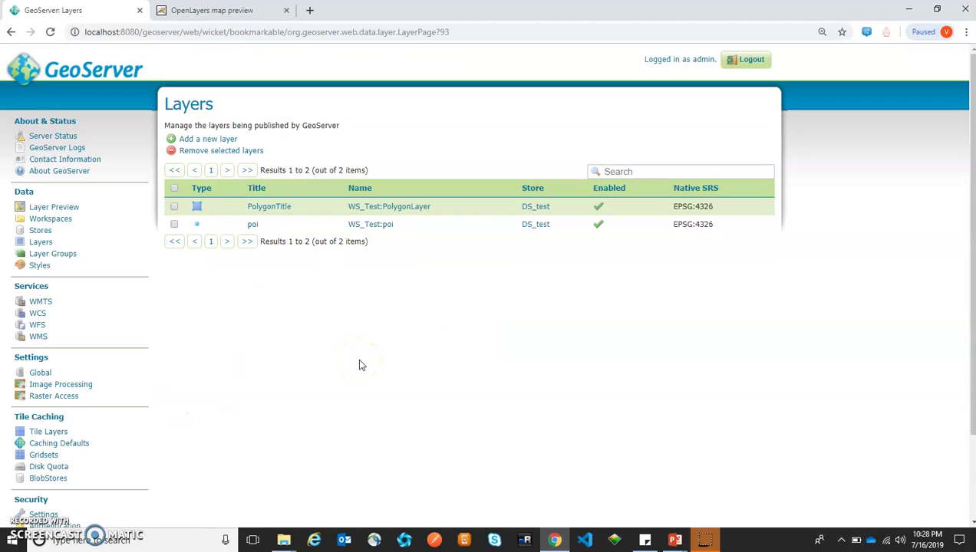
From Layer Preview, open the poi layer as an OpenLayers map showing its points
left_click(52, 207)
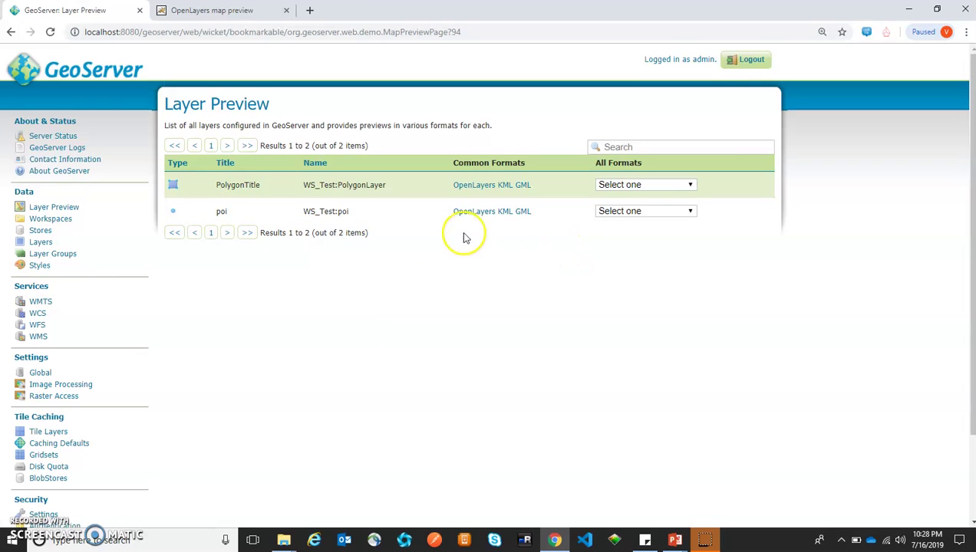
double_click(221, 212)
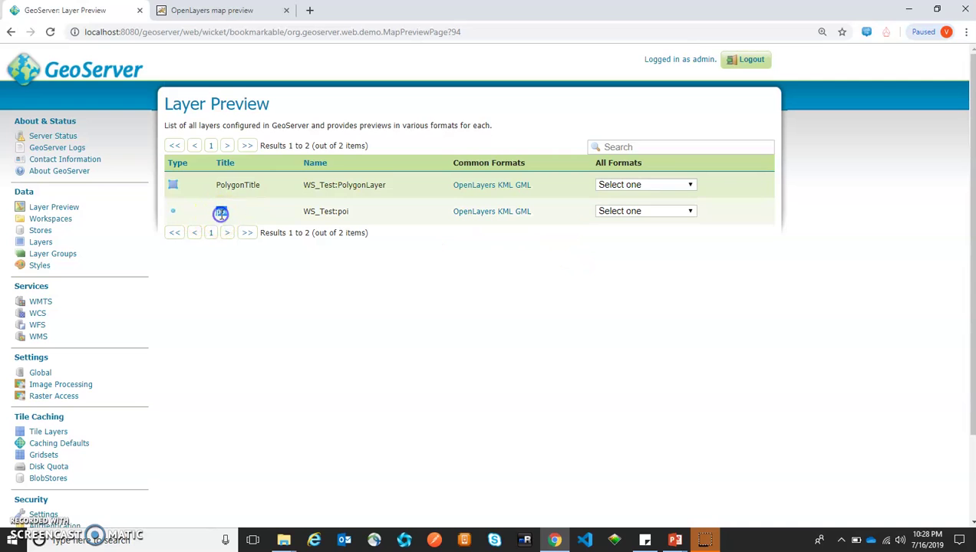
left_click(463, 215)
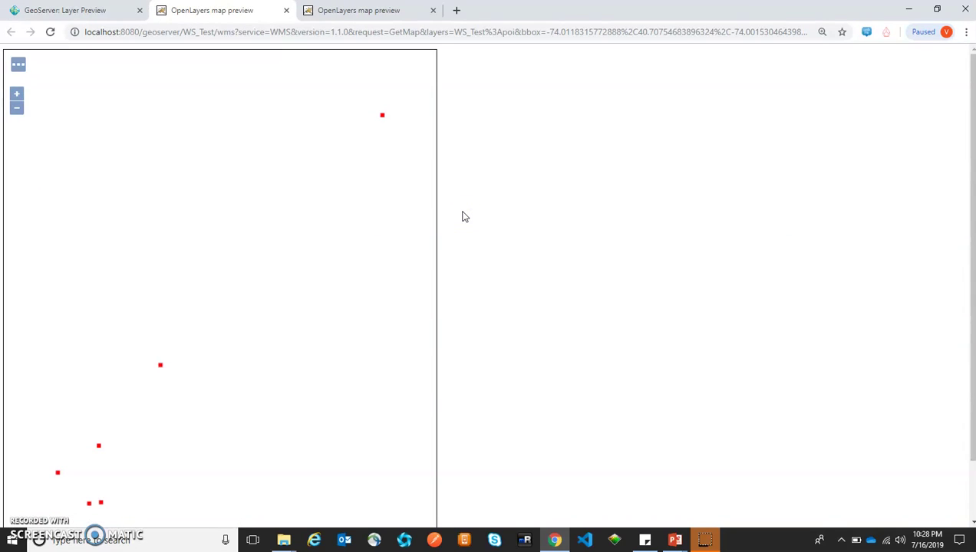
left_click_drag(969, 109, 950, 163)
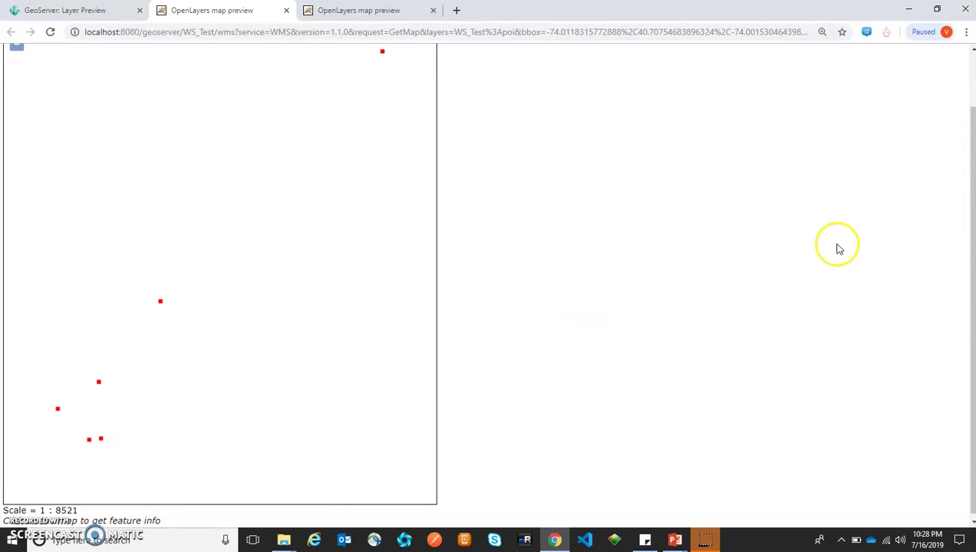
left_click_drag(970, 198, 951, 215)
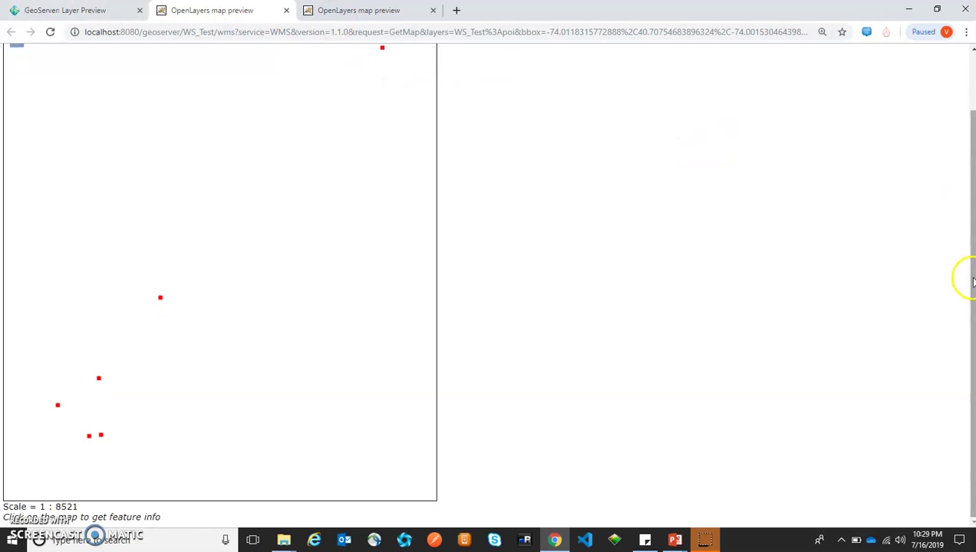
left_click_drag(972, 282, 950, 126)
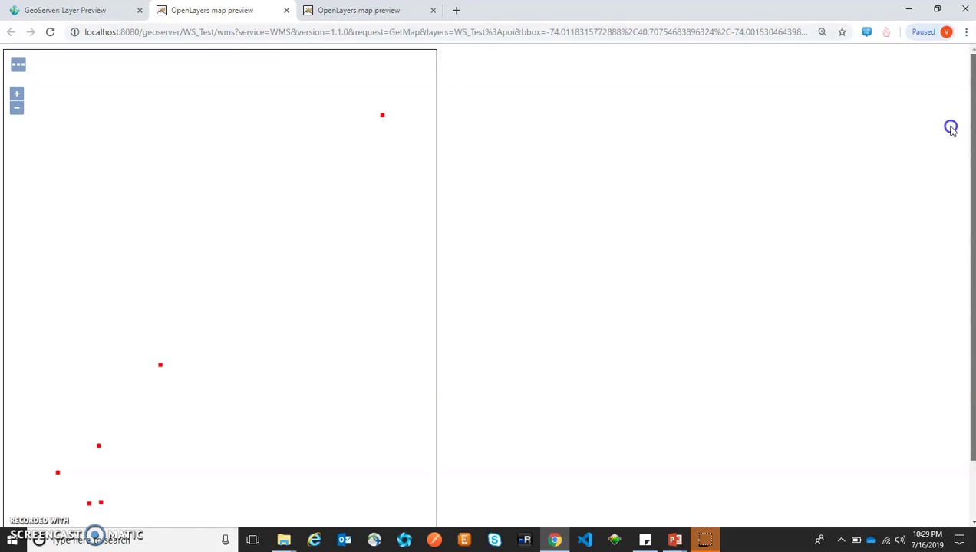
In the map's display options, set the poi preview width to 750 and height to 600 pixels
left_click(19, 65)
left_click(575, 55)
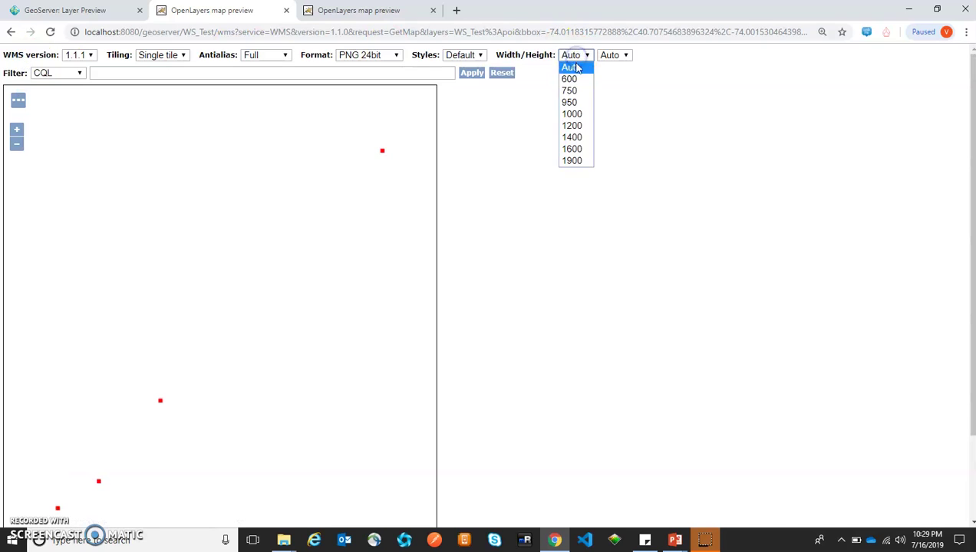
left_click(571, 91)
left_click(581, 60)
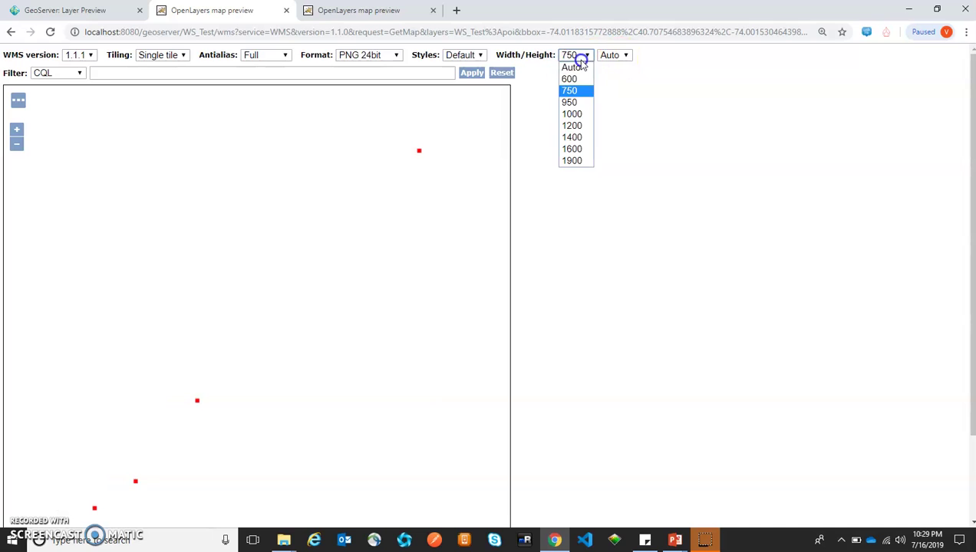
left_click(572, 79)
left_click(614, 58)
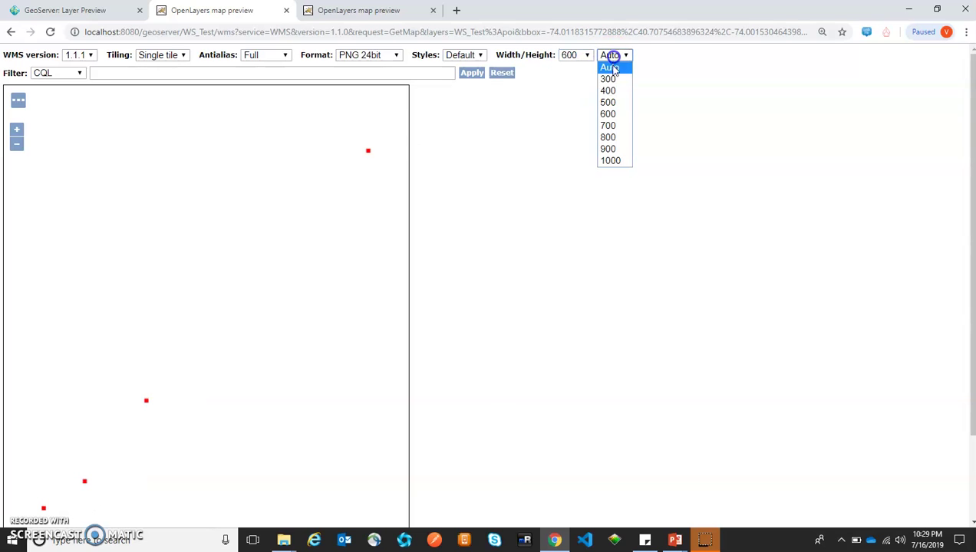
left_click(609, 114)
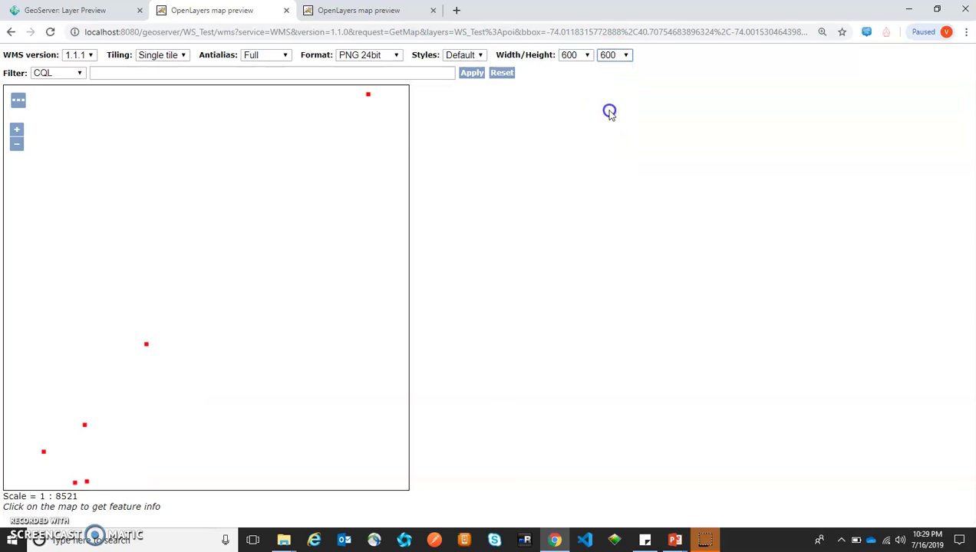
left_click(585, 59)
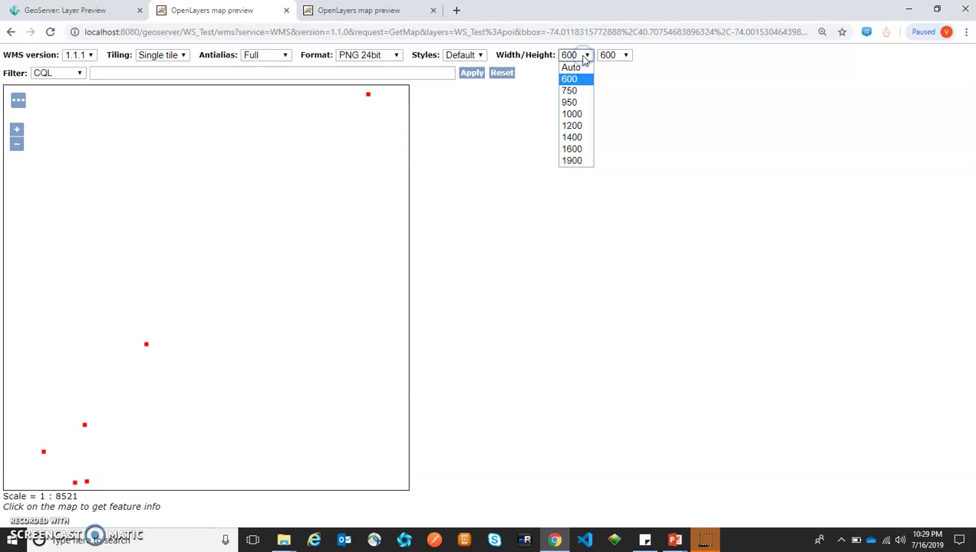
left_click(584, 58)
left_click(588, 55)
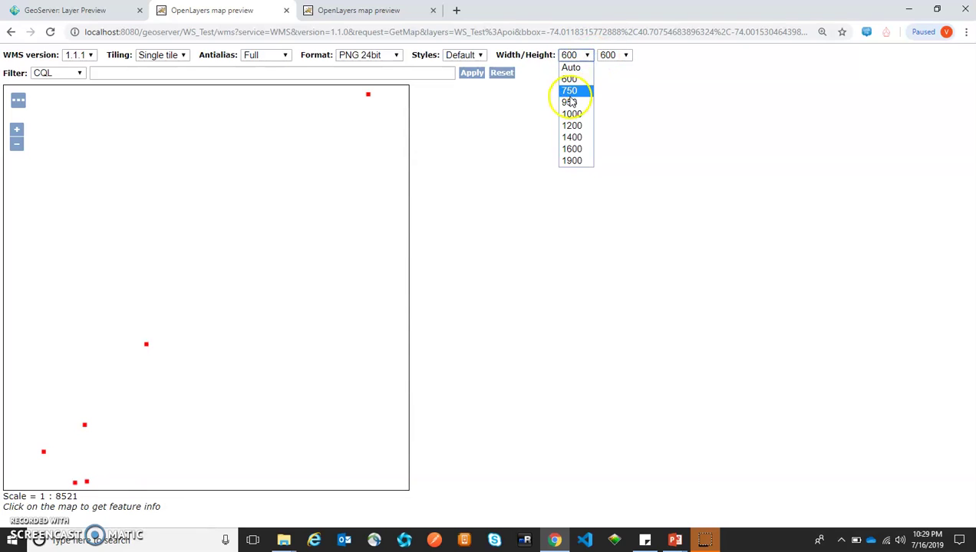
left_click(568, 92)
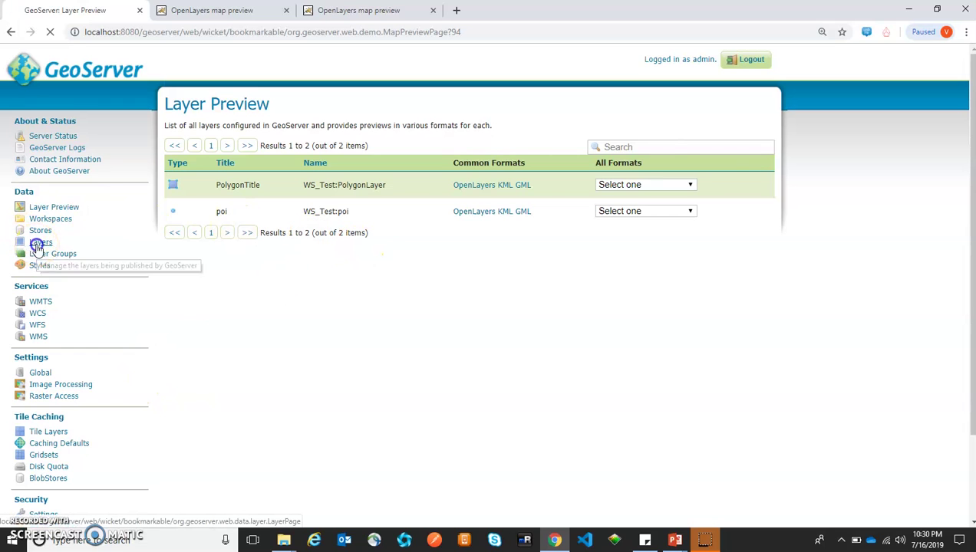
List WS_Test:DS_test's resources for a new layer, confirming giant_polygon and poi are published
left_click(39, 244)
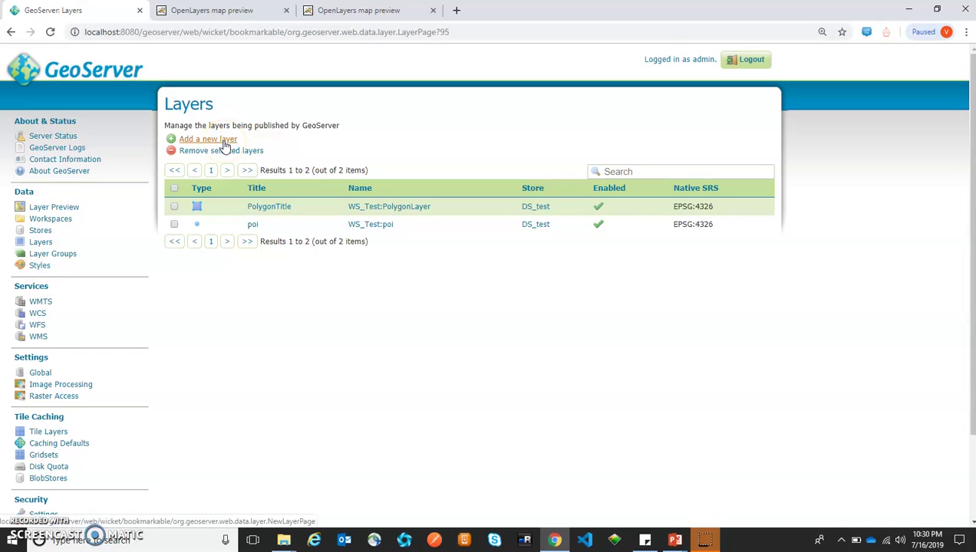
left_click(225, 142)
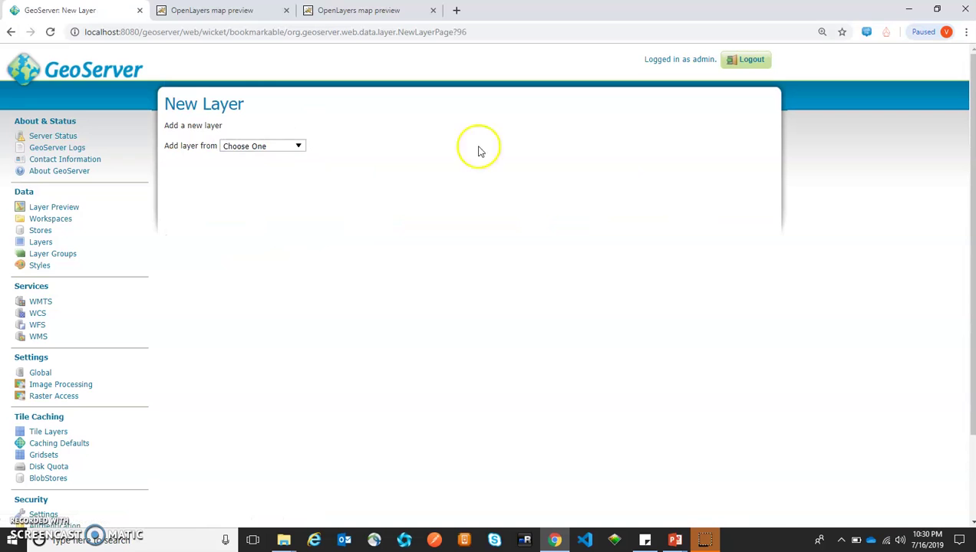
left_click(248, 148)
left_click(241, 194)
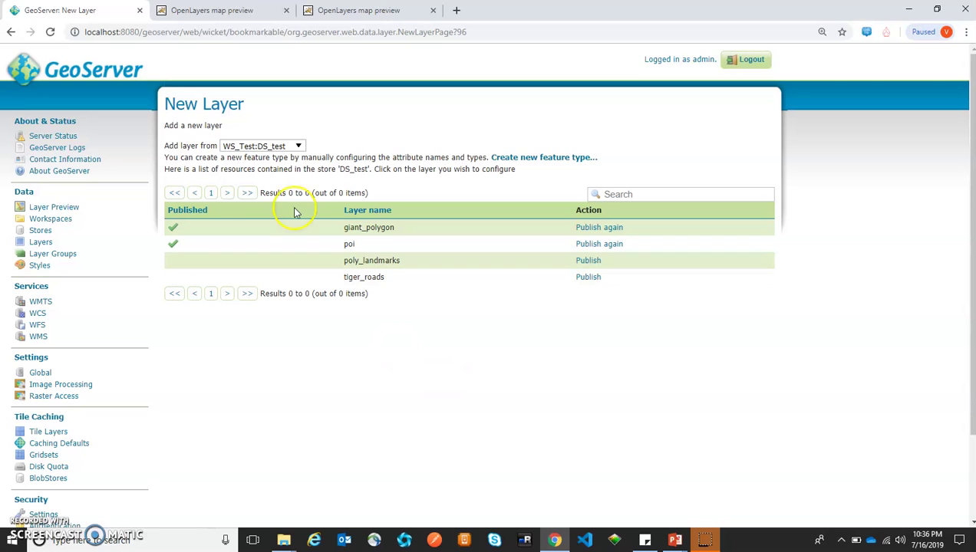
left_click(206, 9)
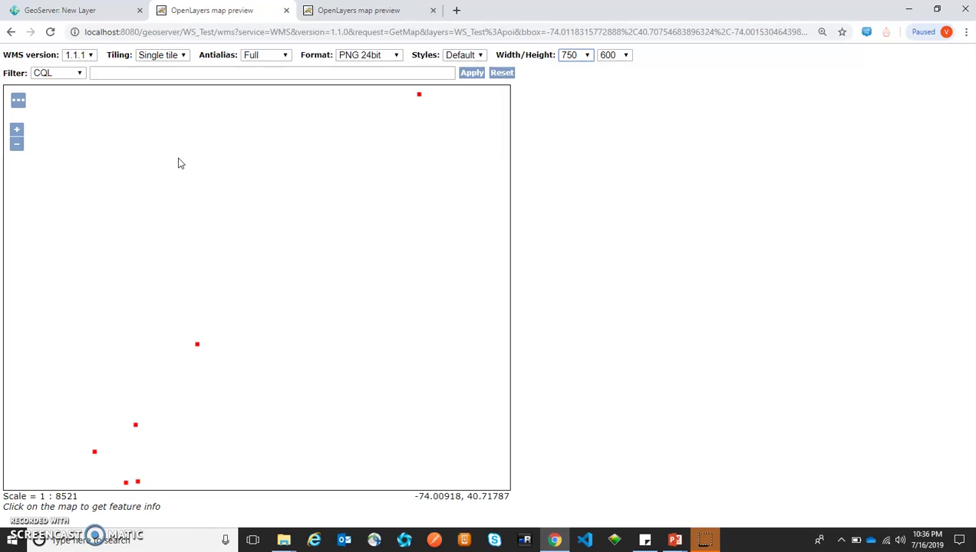
left_click(76, 10)
left_click(841, 239)
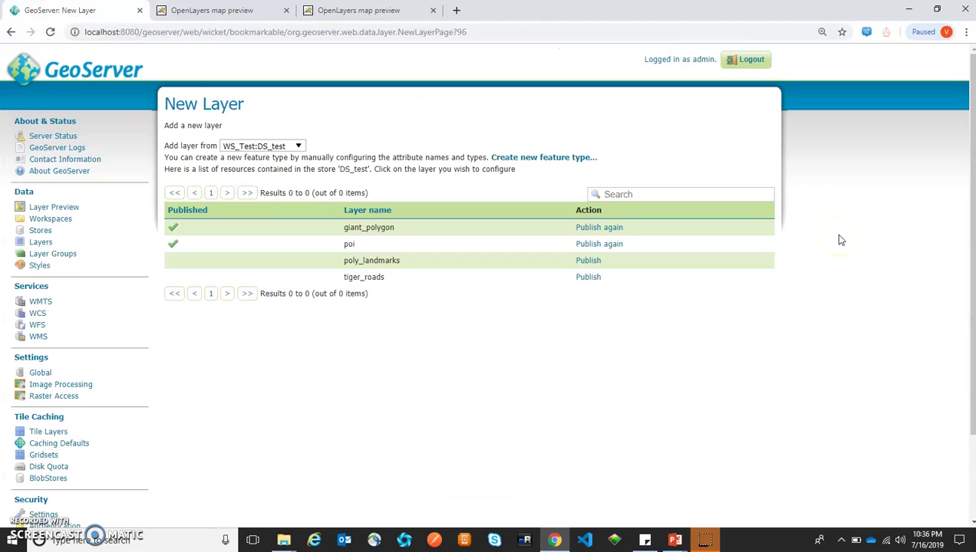